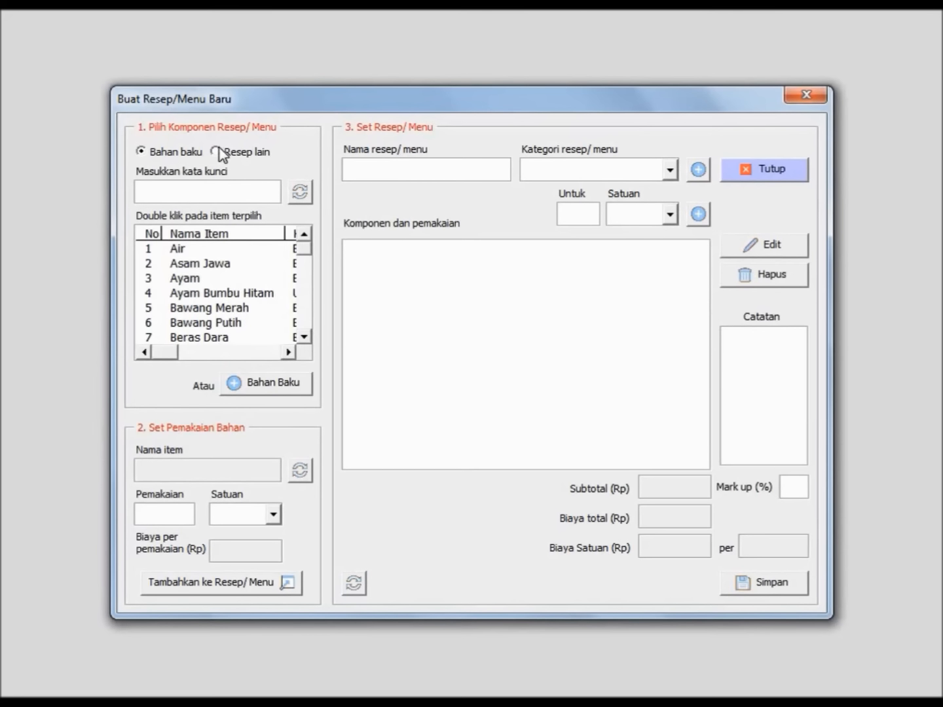
- Look through the recipe component lists for both Bahan baku and Resep lain, returning to Bahan baku
left_click(191, 156)
left_click(233, 293)
left_click(223, 324)
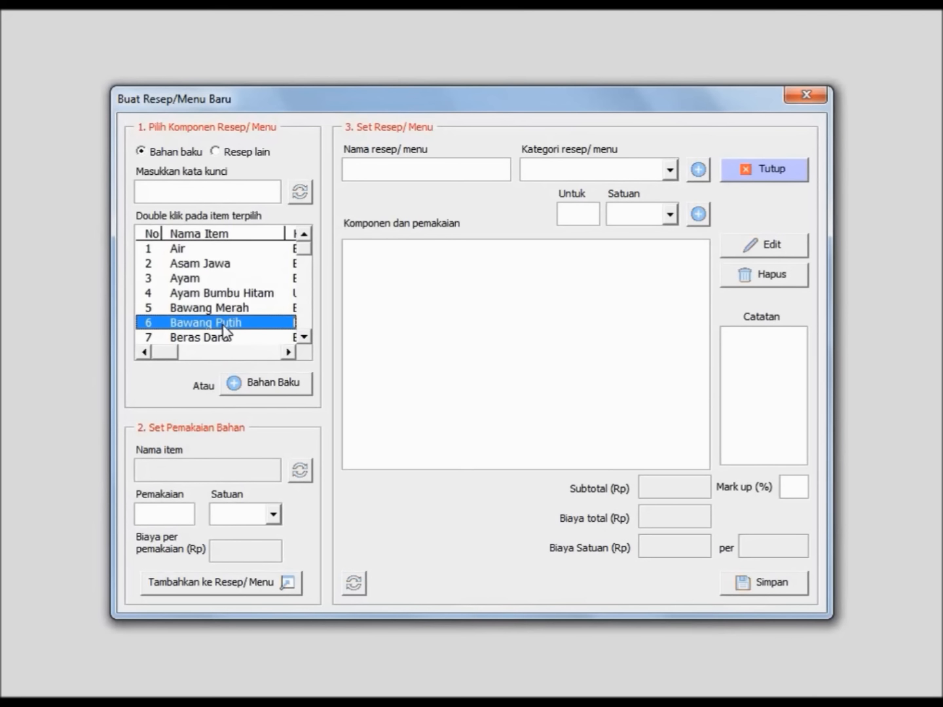
left_click(237, 311)
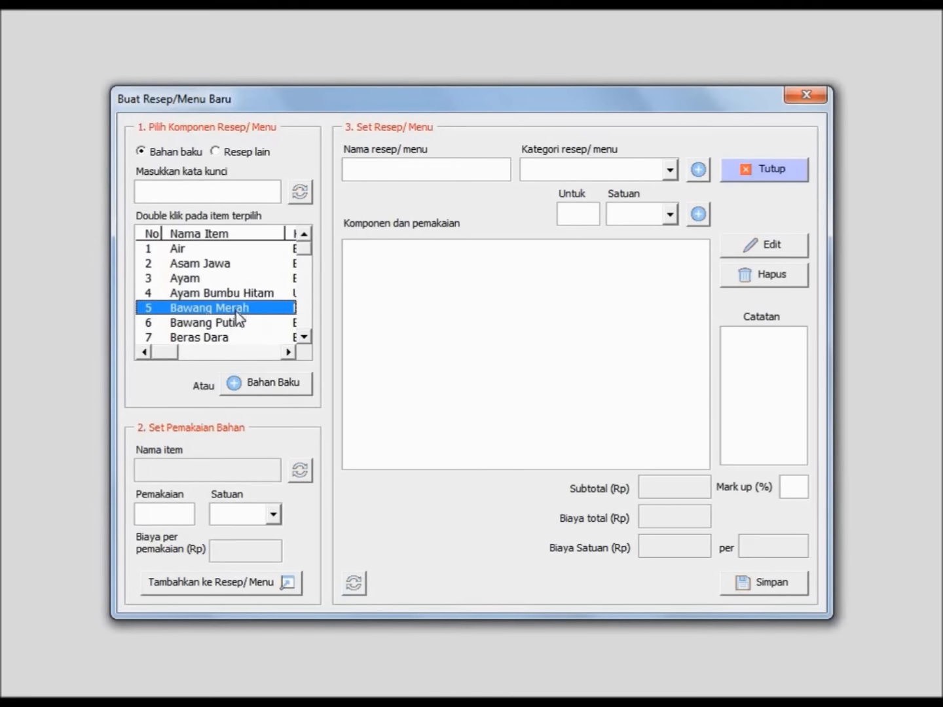
left_click(236, 322)
left_click(208, 283)
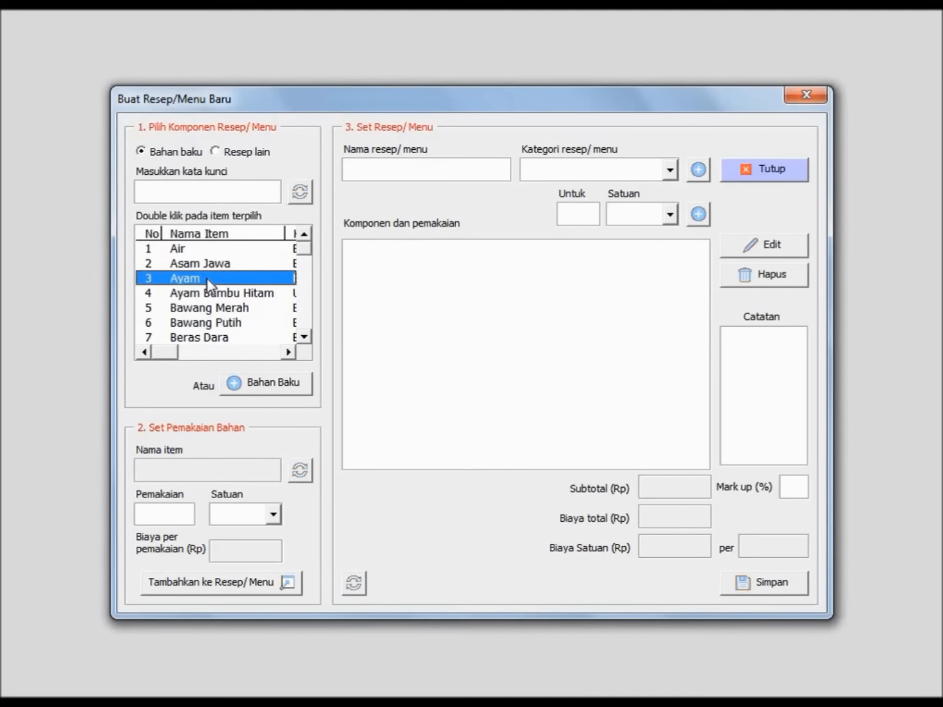
left_click(221, 150)
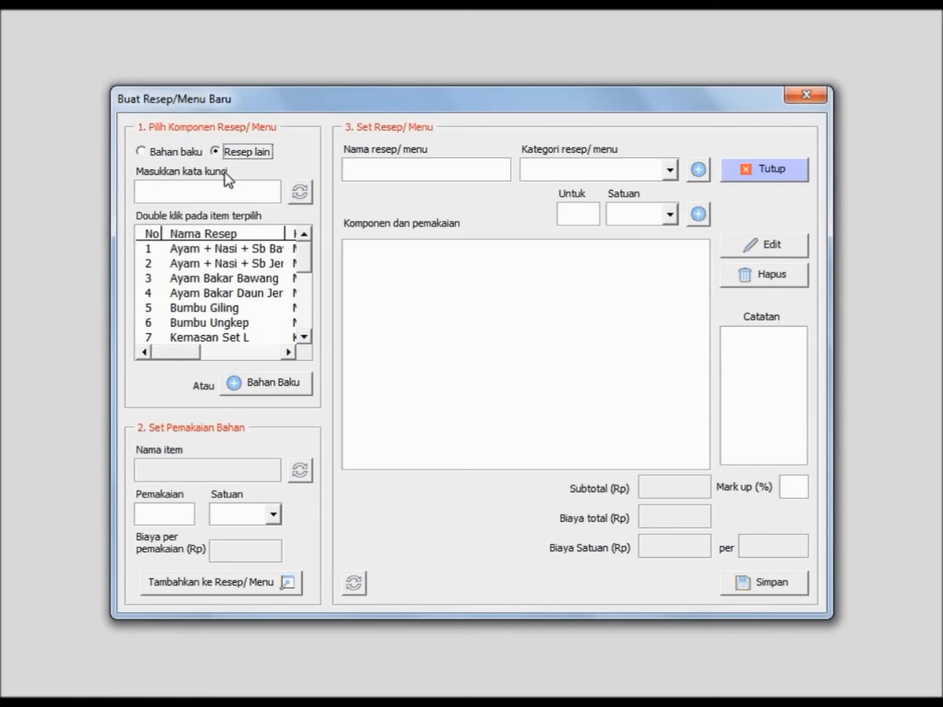
left_click(219, 309)
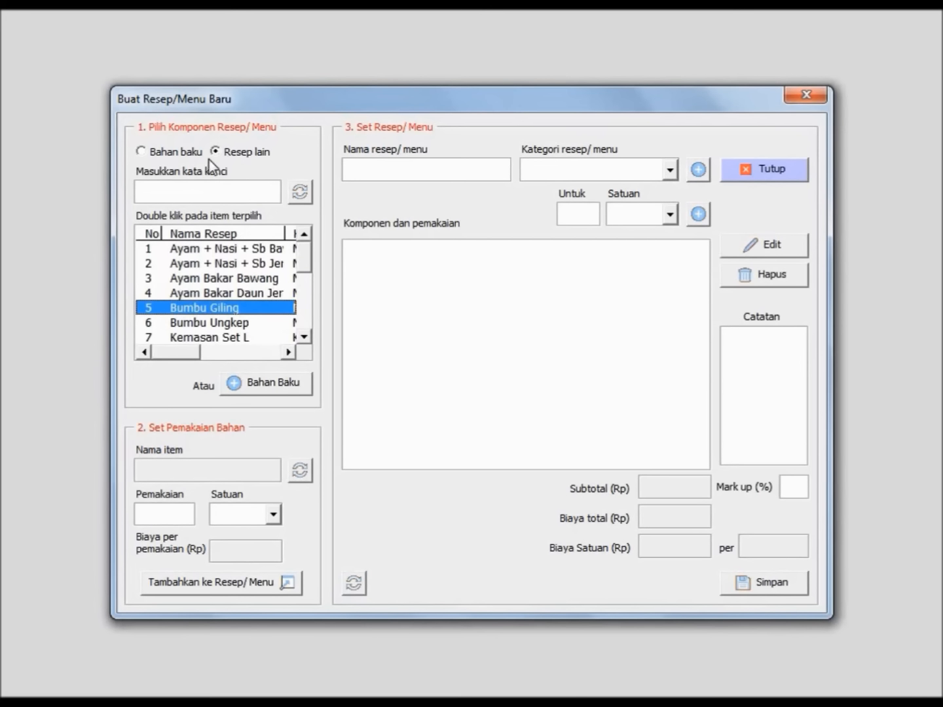
left_click(171, 154)
left_click(183, 194)
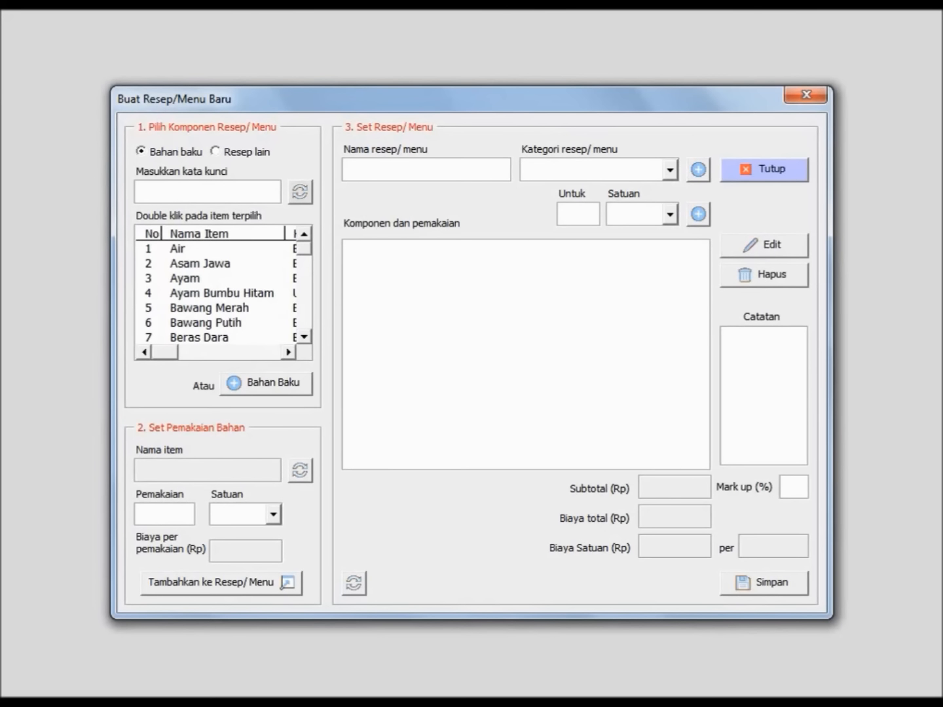
- Bring up the Sambal Ndower ingredient picture, find Cengek with the keyword "cen", and add 500 gr of it to the recipe
key("alt+Tab")
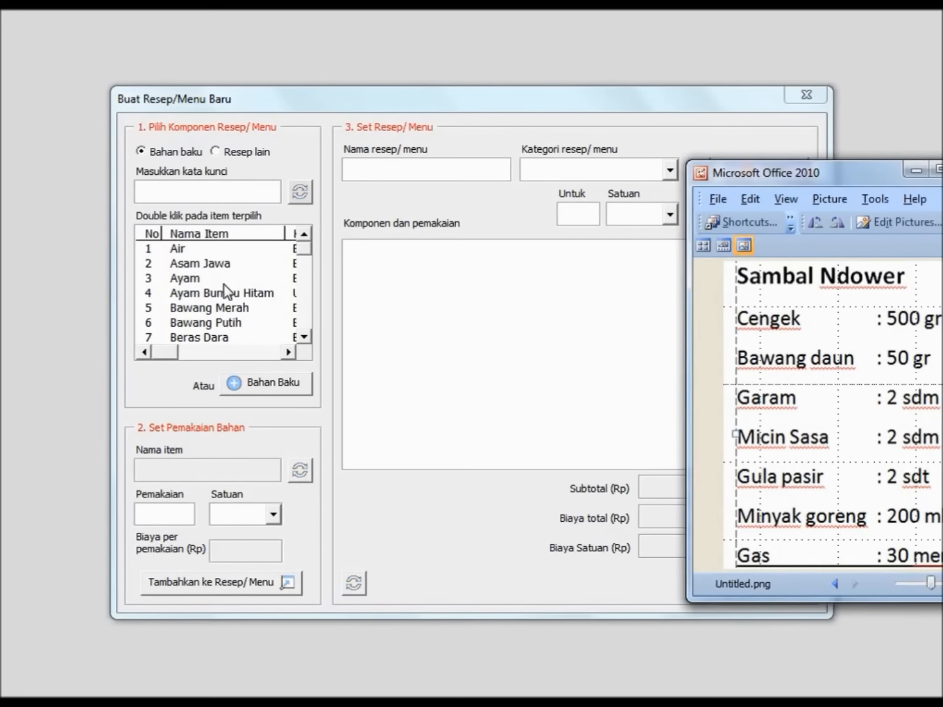
left_click(194, 193)
type("cene")
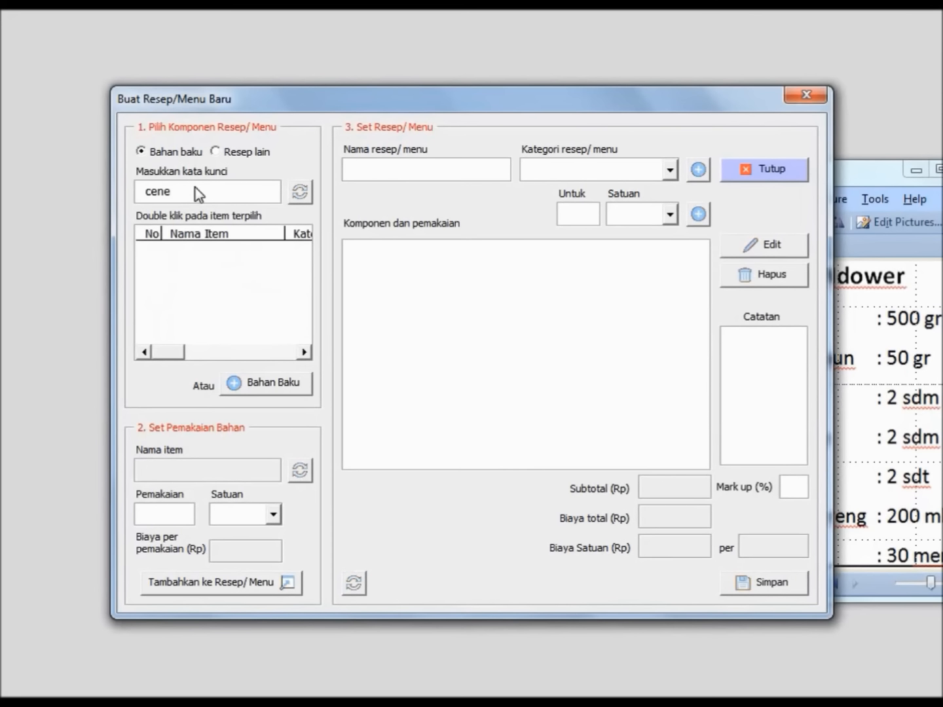
key("BackSpace")
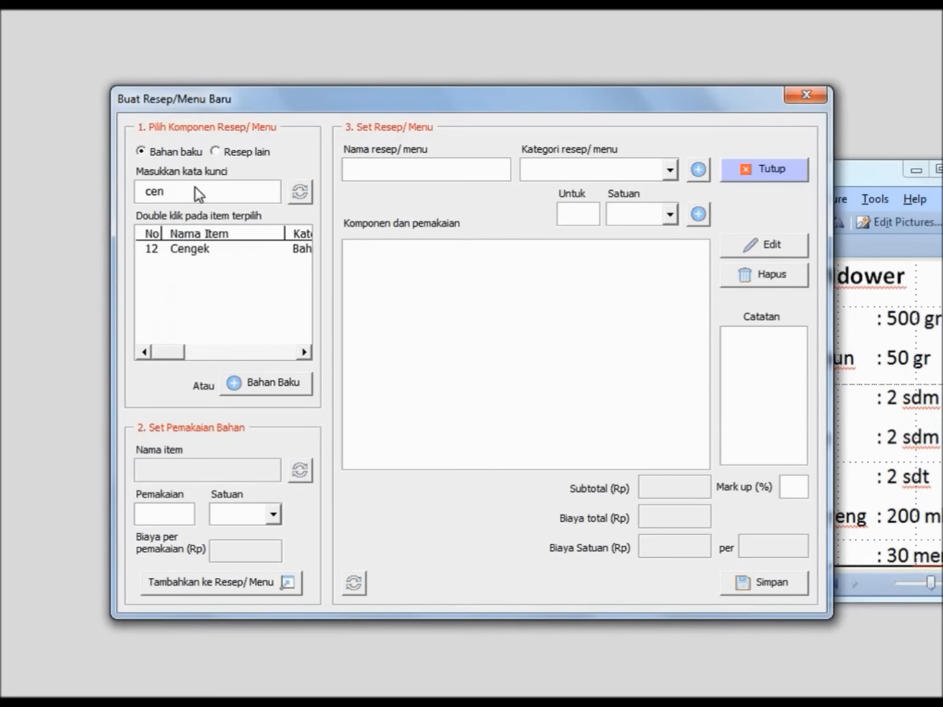
double_click(256, 252)
left_click(170, 517)
type("500")
left_click(238, 515)
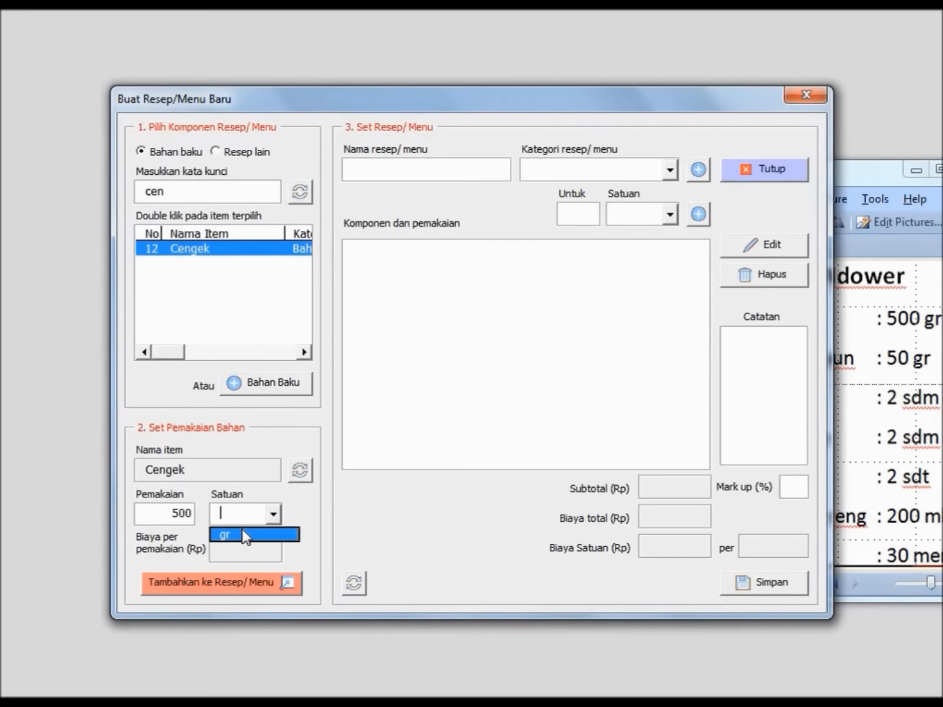
left_click(247, 536)
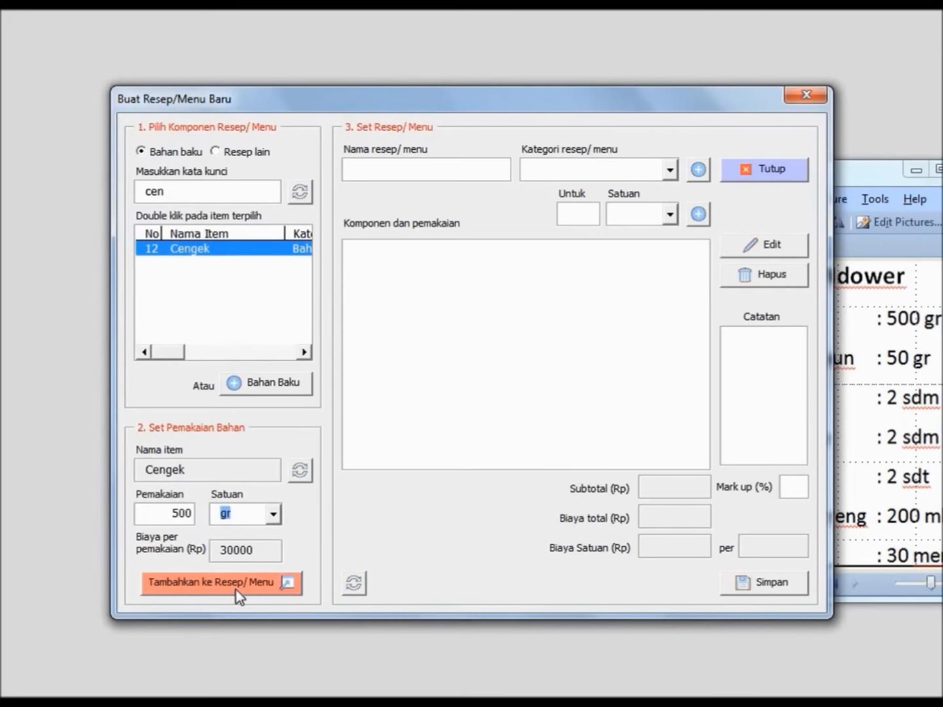
left_click(238, 583)
- Check the next ingredient in the recipe picture and search the raw materials for "ba"
left_click(889, 393)
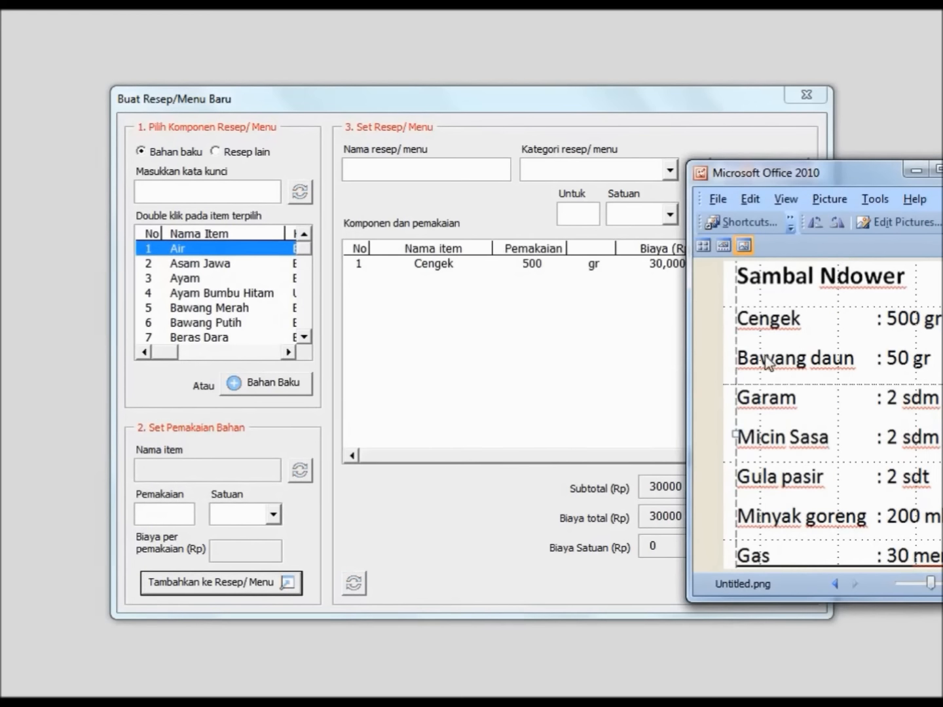
left_click(212, 192)
type("ba")
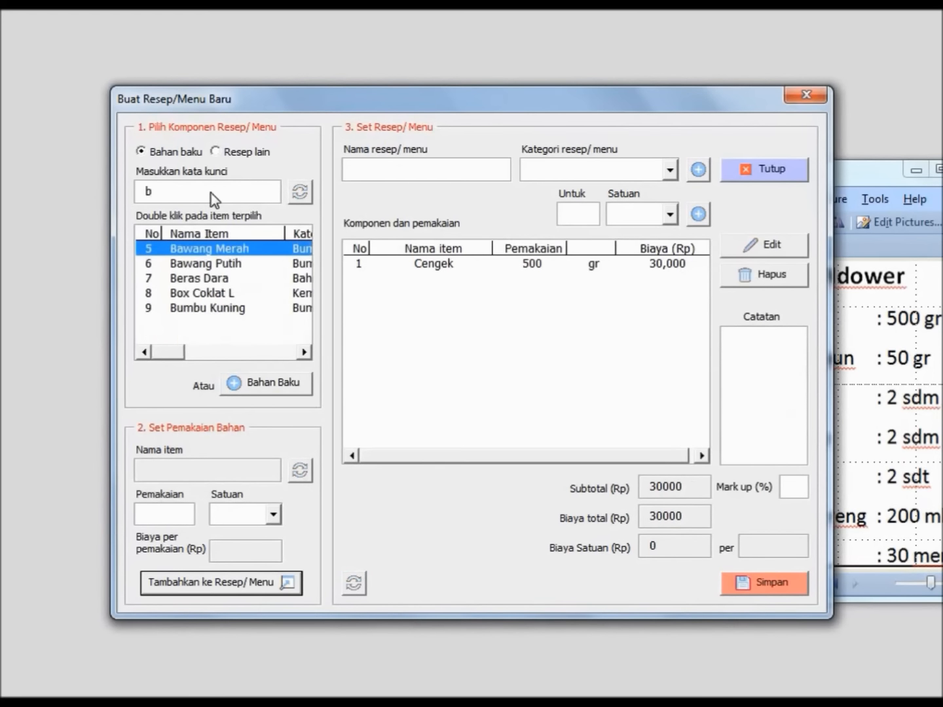
- Start a new raw material named Bawang Daun in the Bahan Segar category
left_click(250, 385)
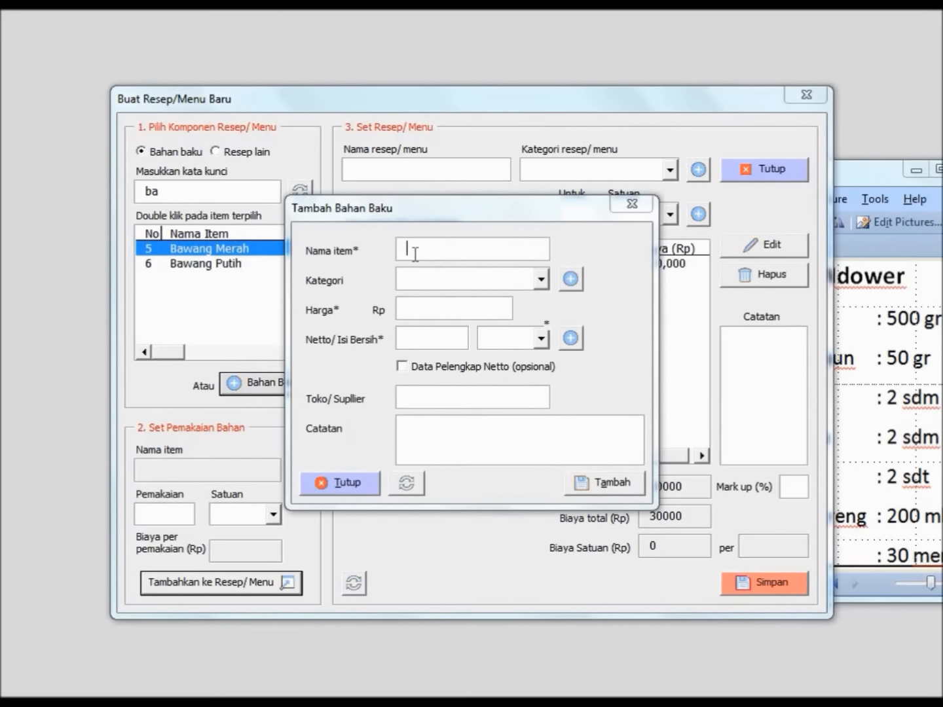
type("BAWANG DAUN")
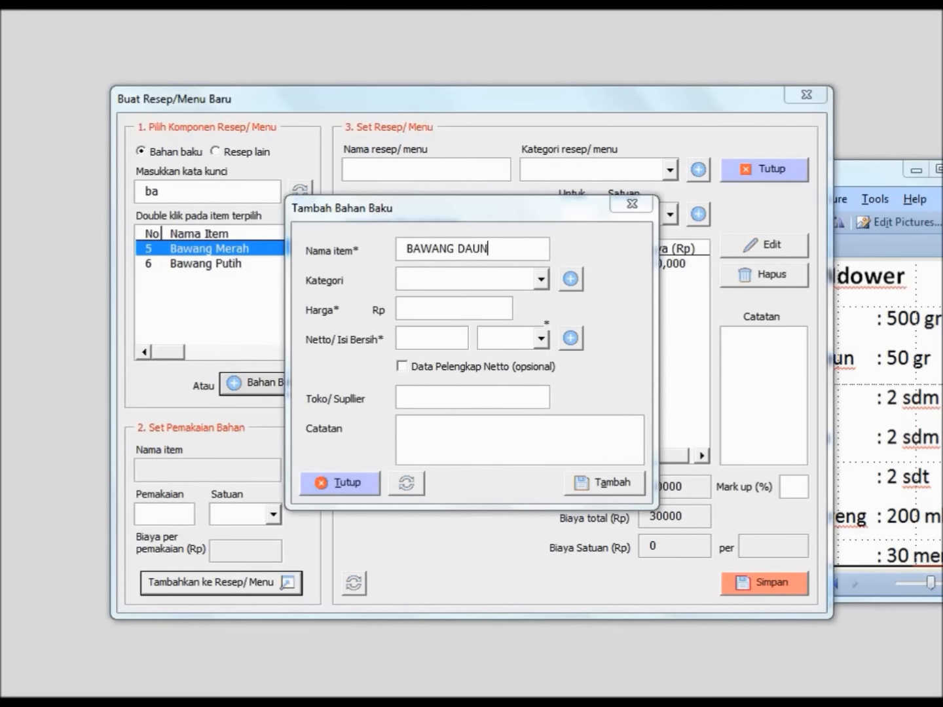
left_click(482, 281)
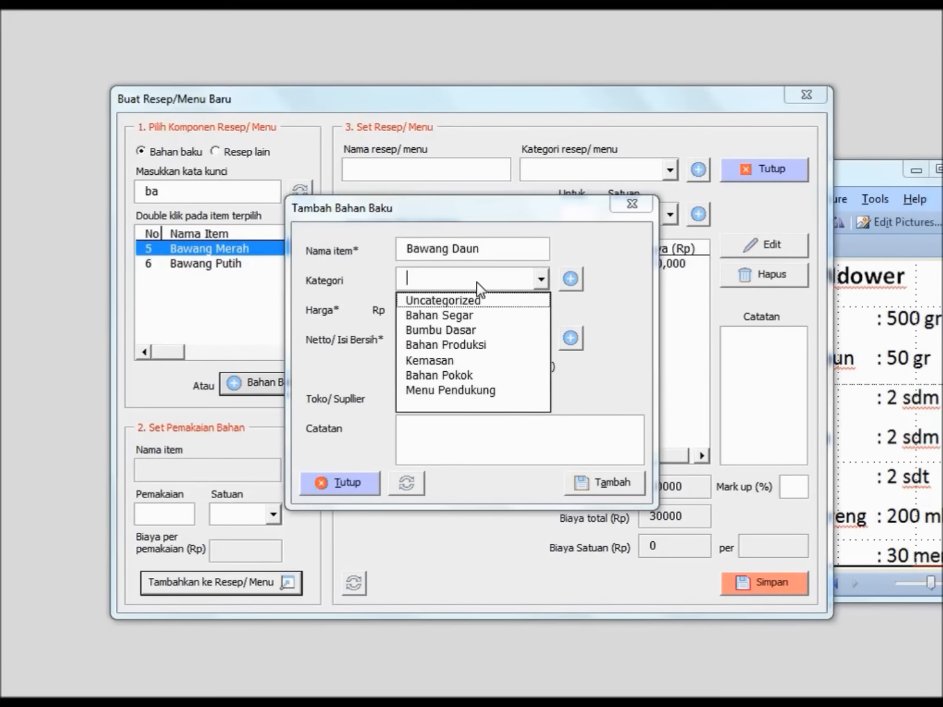
left_click(472, 315)
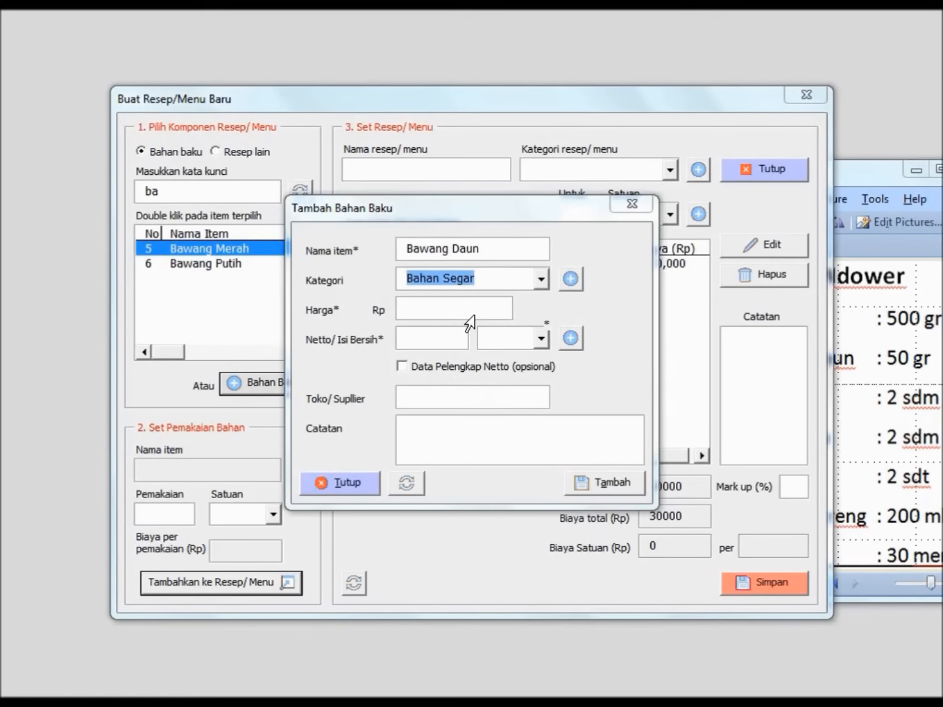
- Set Bawang Daun's price to Rp 16000 and net content to 1000 gr, save it, and close the raw material form
left_click(466, 315)
type("16000")
left_click(437, 342)
type("1000")
left_click(501, 339)
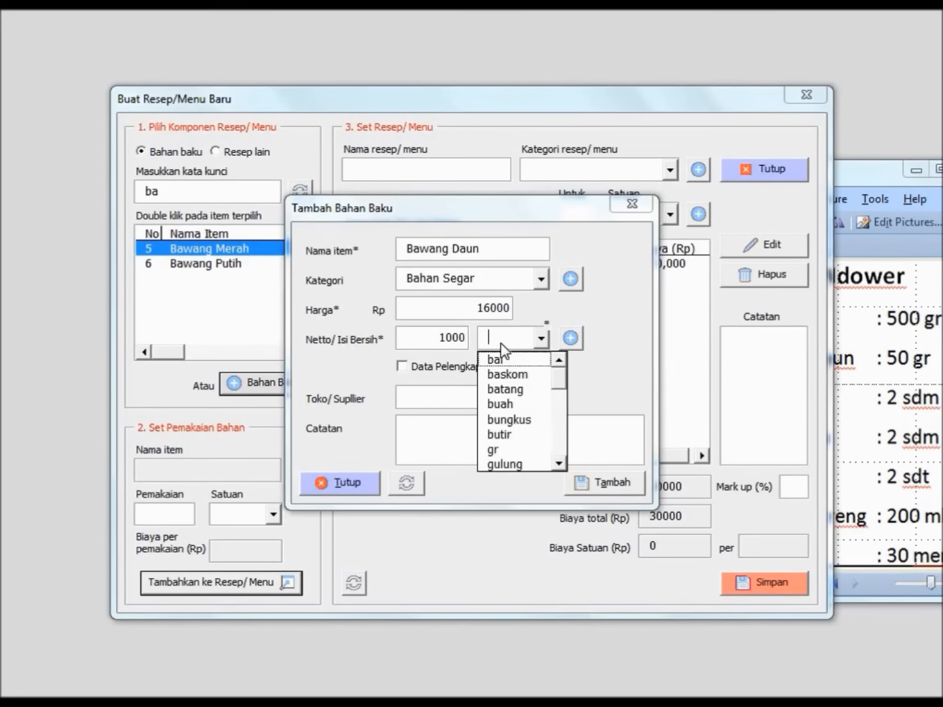
left_click(505, 447)
left_click(446, 399)
left_click(452, 432)
left_click(597, 486)
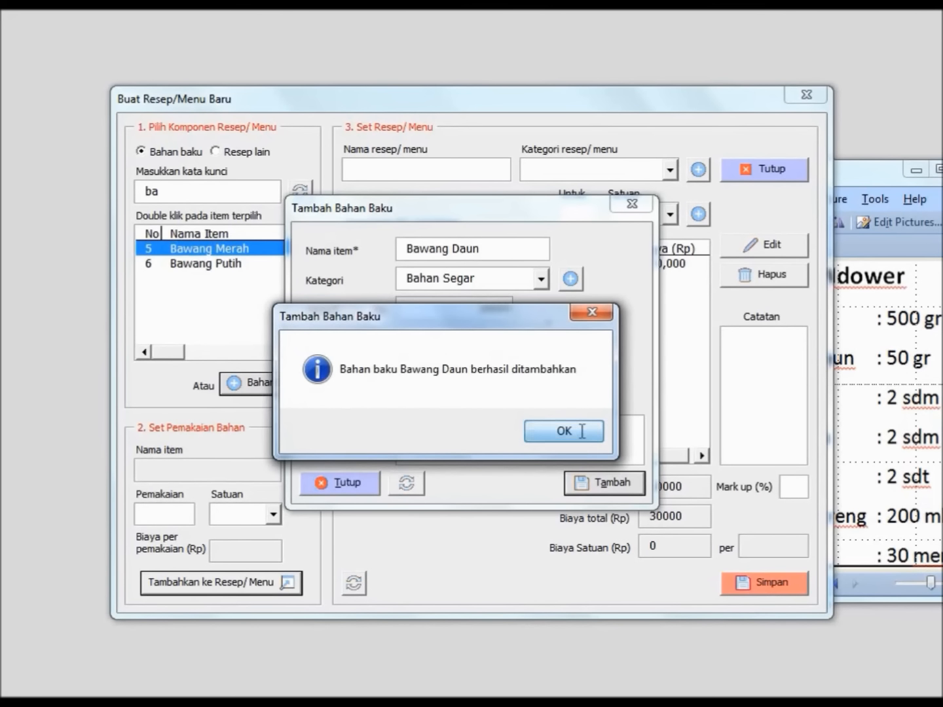
left_click(571, 432)
left_click(339, 482)
- Refresh the raw material list, find Bawang Daun with the keyword "ba", and add 50 gr of it to the recipe
left_click(300, 192)
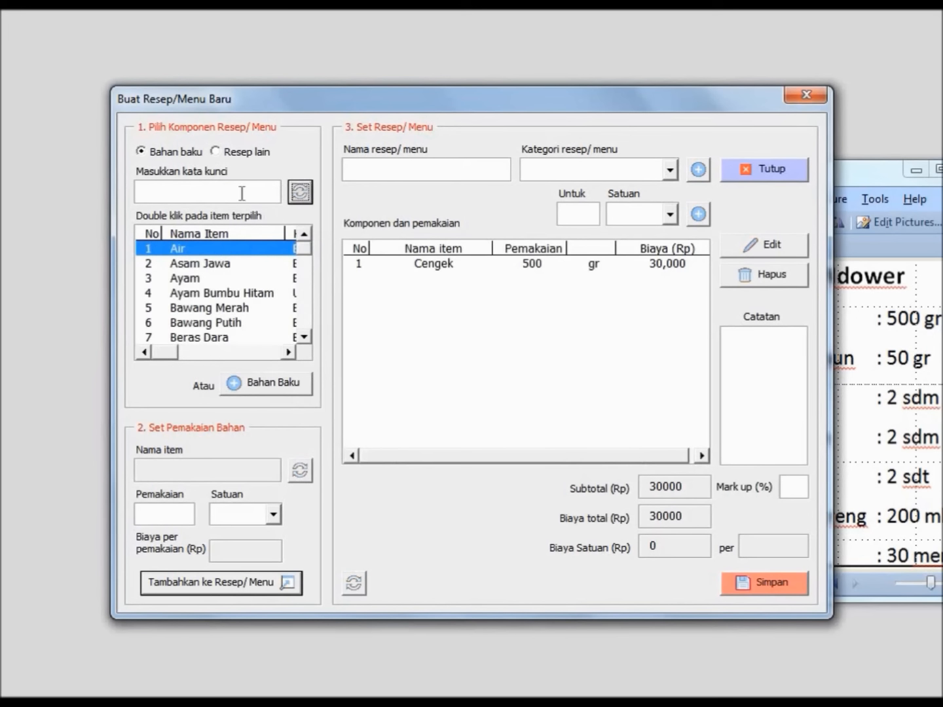
type("v")
key("BackSpace")
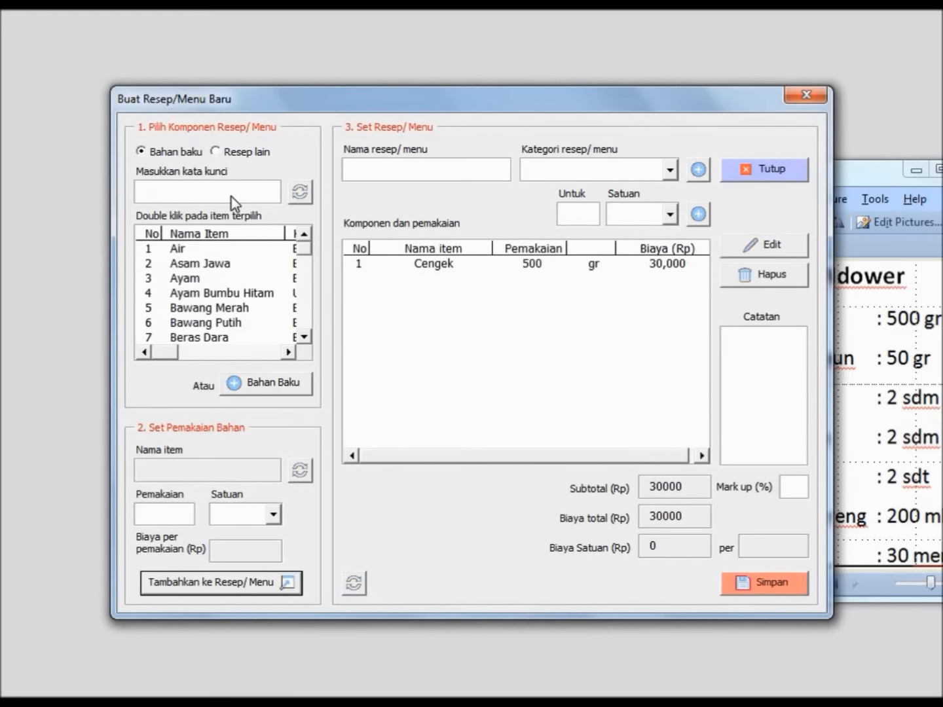
type("ba")
double_click(223, 280)
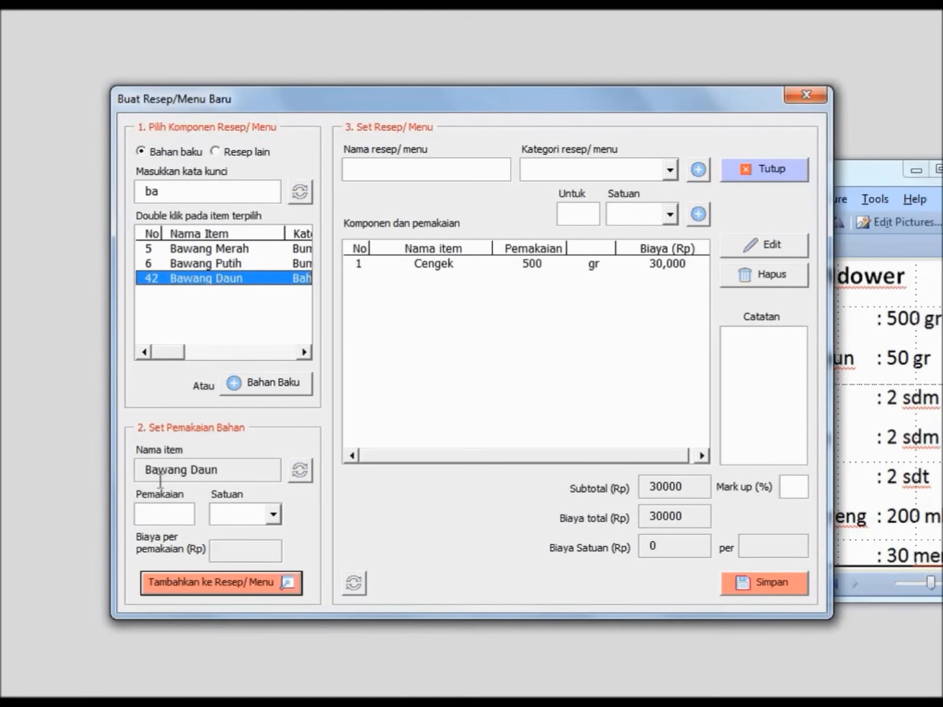
type("50")
left_click(247, 517)
left_click(250, 533)
left_click(233, 586)
- Find Garam with the keyword "gara" and set its usage to 2 sdm
left_click(840, 387)
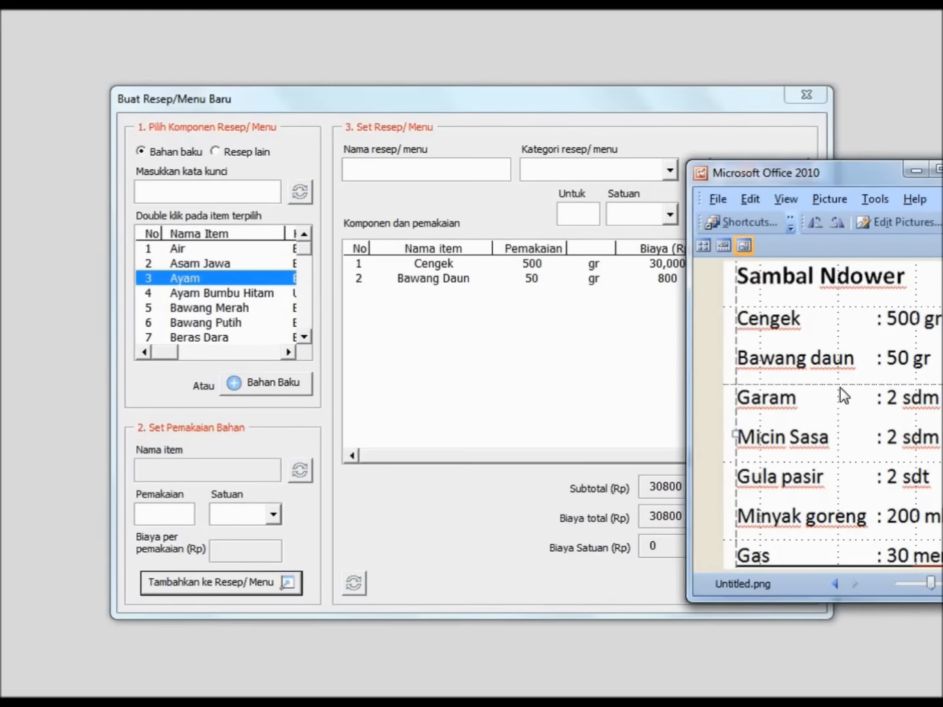
left_click(214, 187)
type("gara")
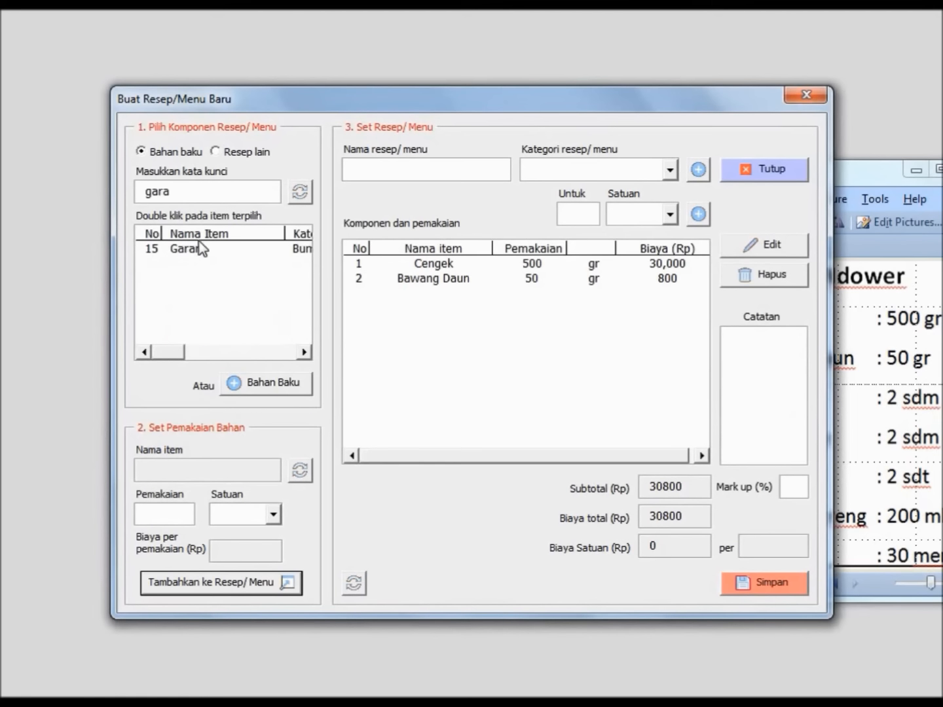
double_click(196, 249)
left_click(152, 520)
left_click(240, 516)
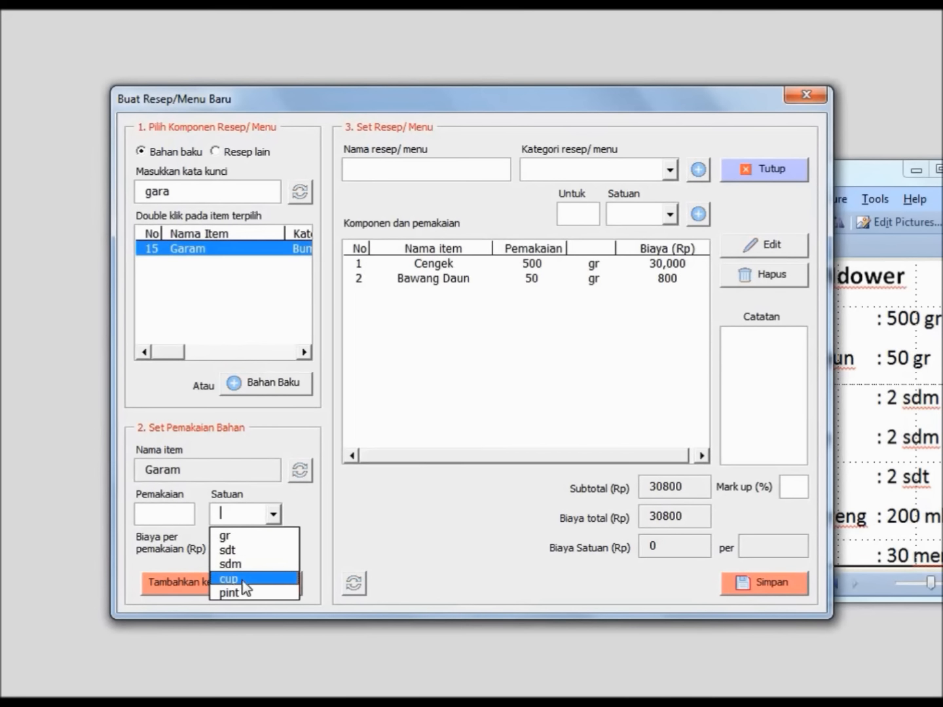
left_click(161, 517)
type("2")
left_click(233, 512)
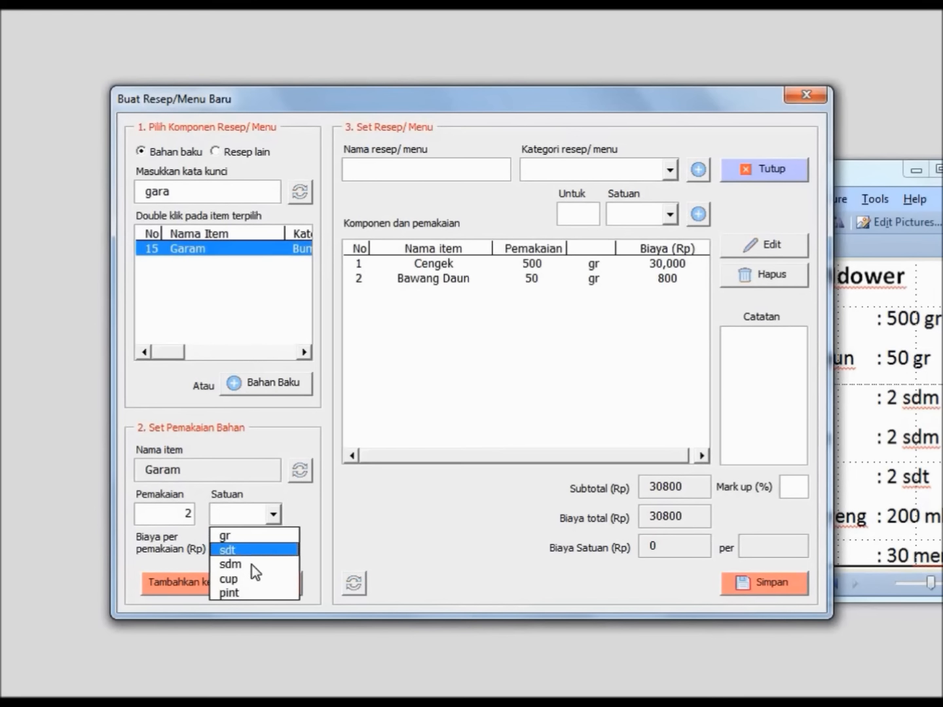
left_click(251, 565)
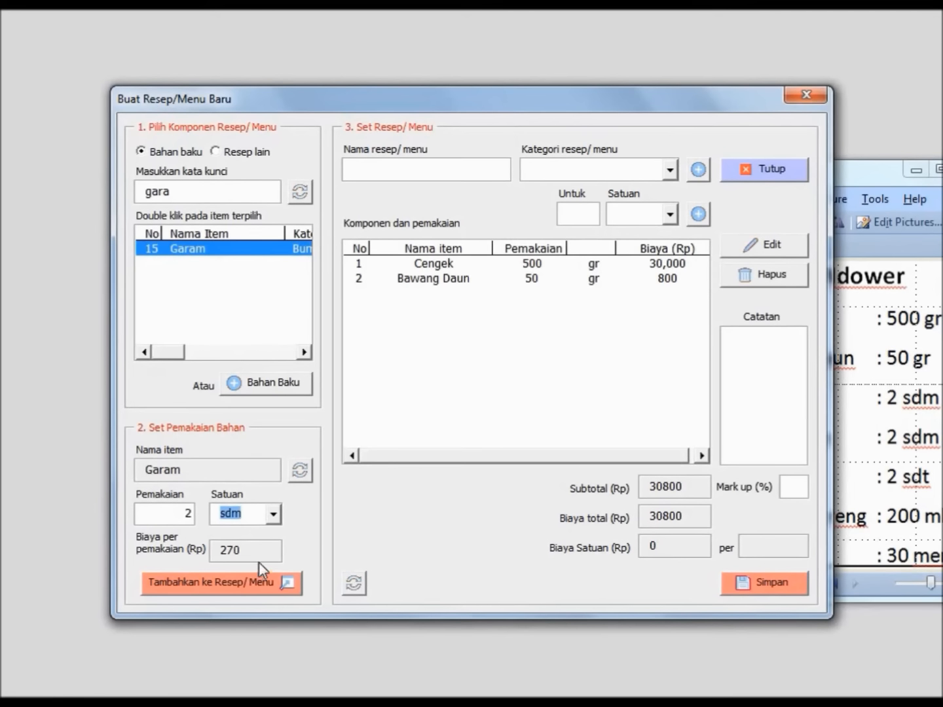
- Try gr as the usage unit for Garam
left_click(274, 517)
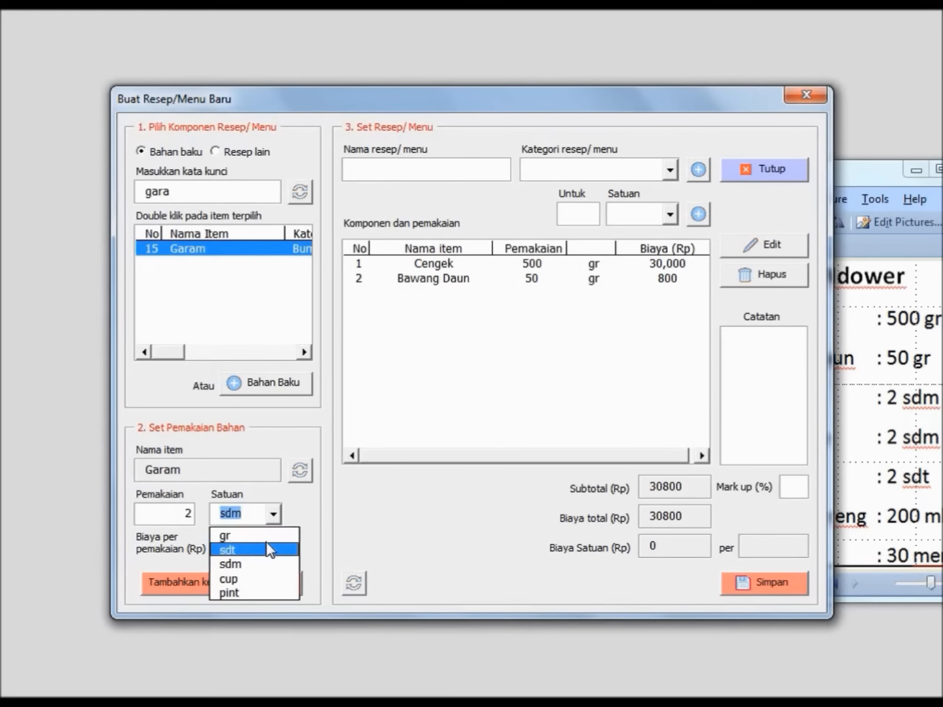
left_click(266, 539)
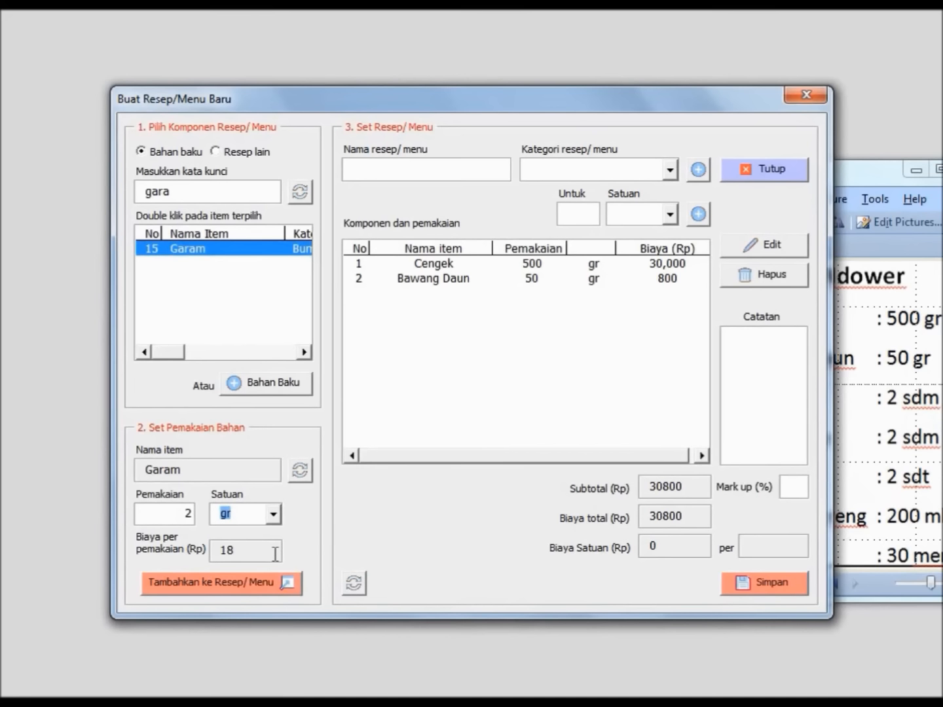
- Set Garam's usage unit to sdm and add it to the recipe
left_click(251, 518)
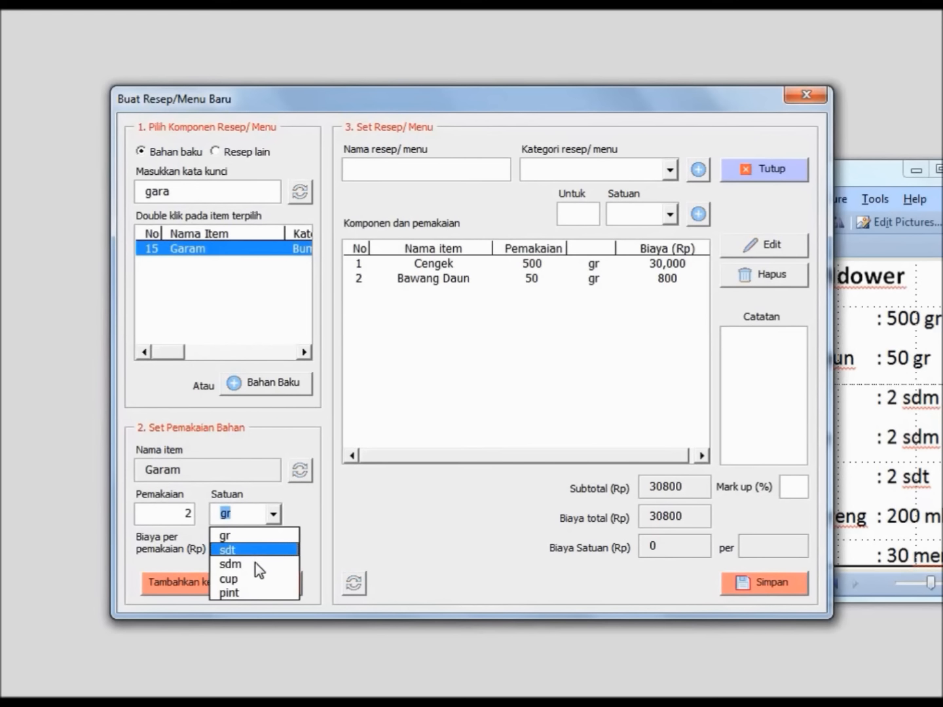
left_click(254, 566)
left_click(252, 586)
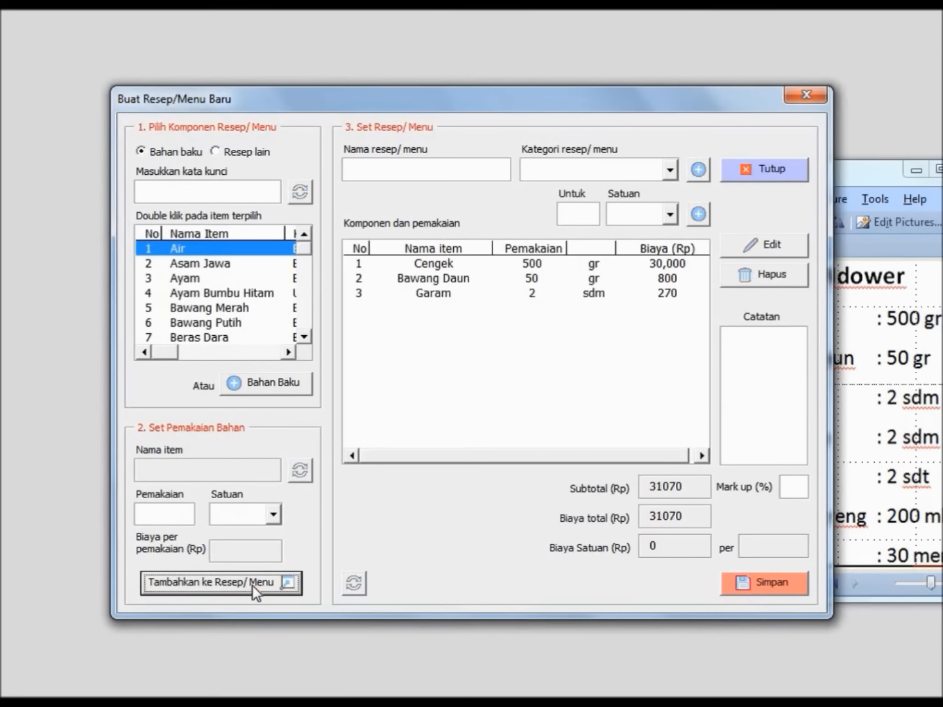
- Check the recipe picture, find Micin Sasa with the keyword "mi", and add 2 sdm of it to the recipe
left_click(878, 426)
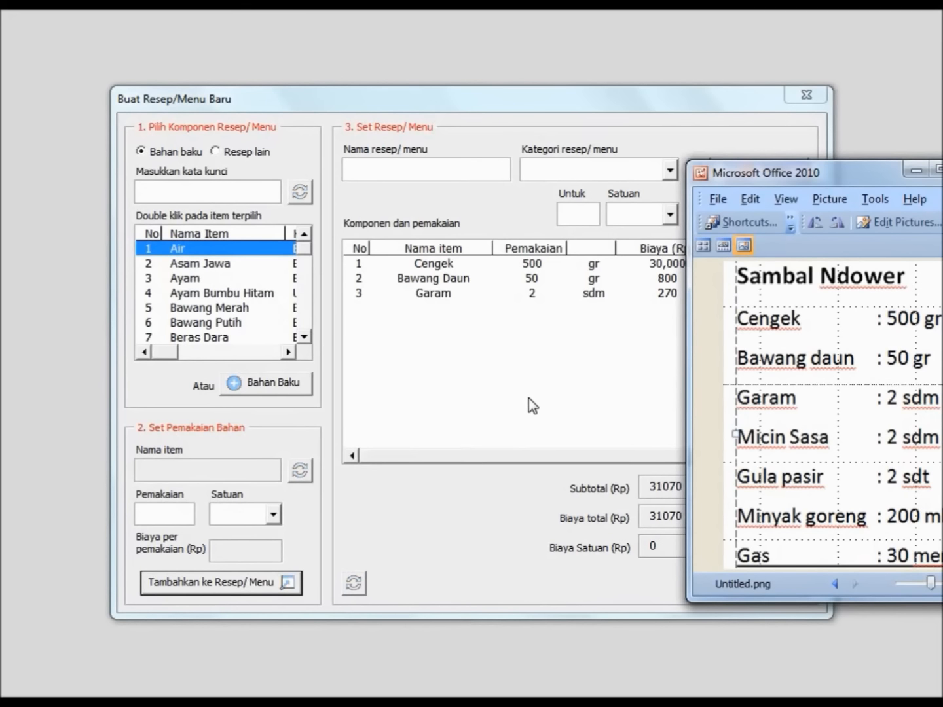
left_click(524, 400)
left_click(228, 190)
type("mi")
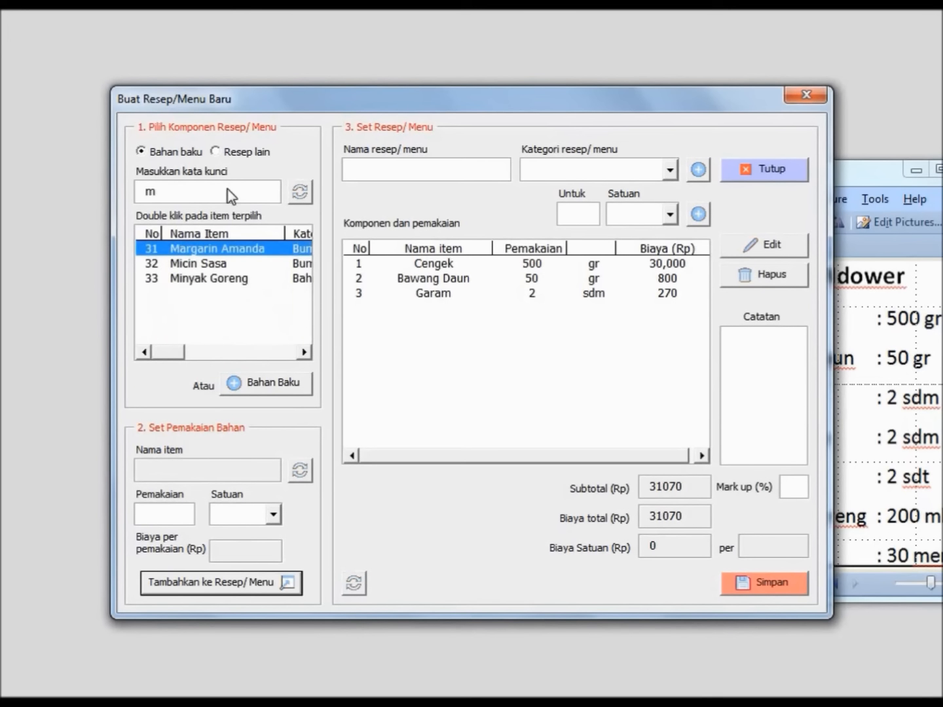
double_click(210, 253)
left_click(169, 514)
type("2")
left_click(249, 514)
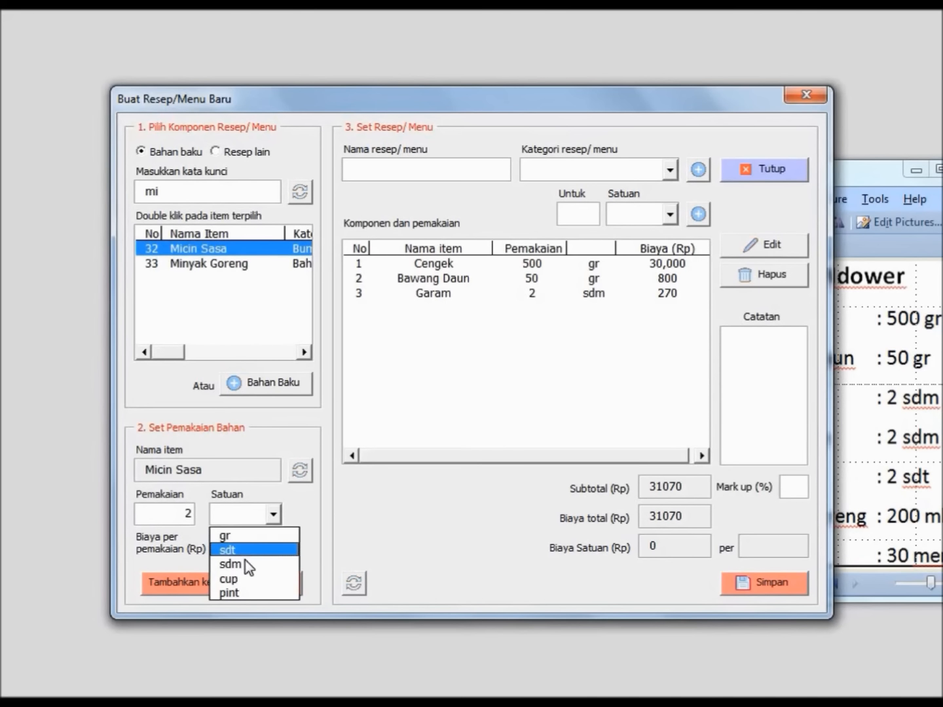
left_click(243, 563)
left_click(257, 592)
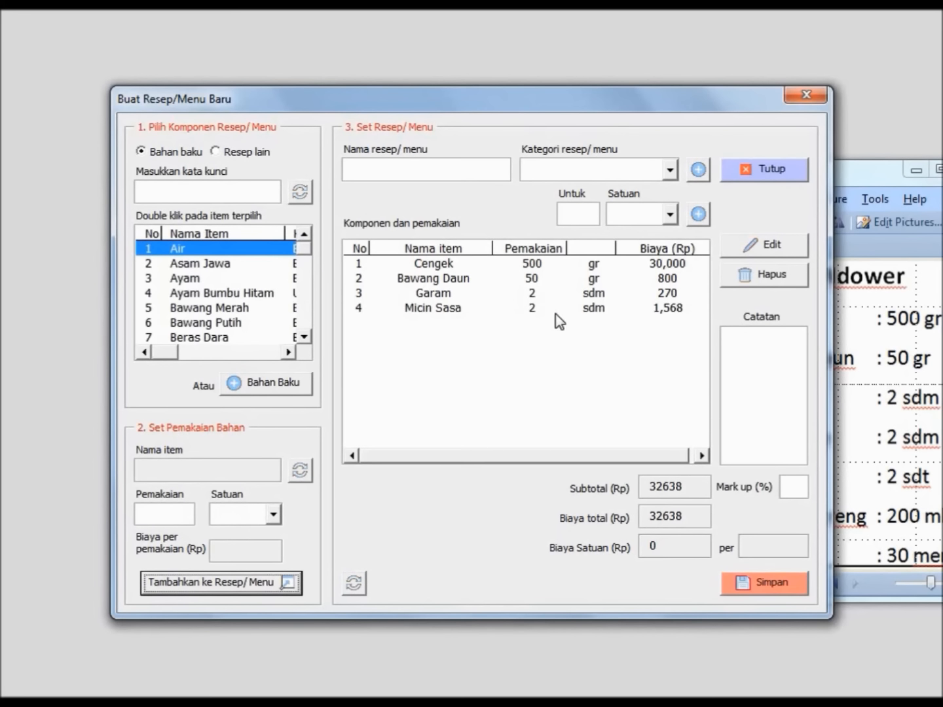
- Find Gula Pasir with the keyword "gu", check its amount in the recipe picture, and add 2 sdt of it to the recipe
left_click(185, 190)
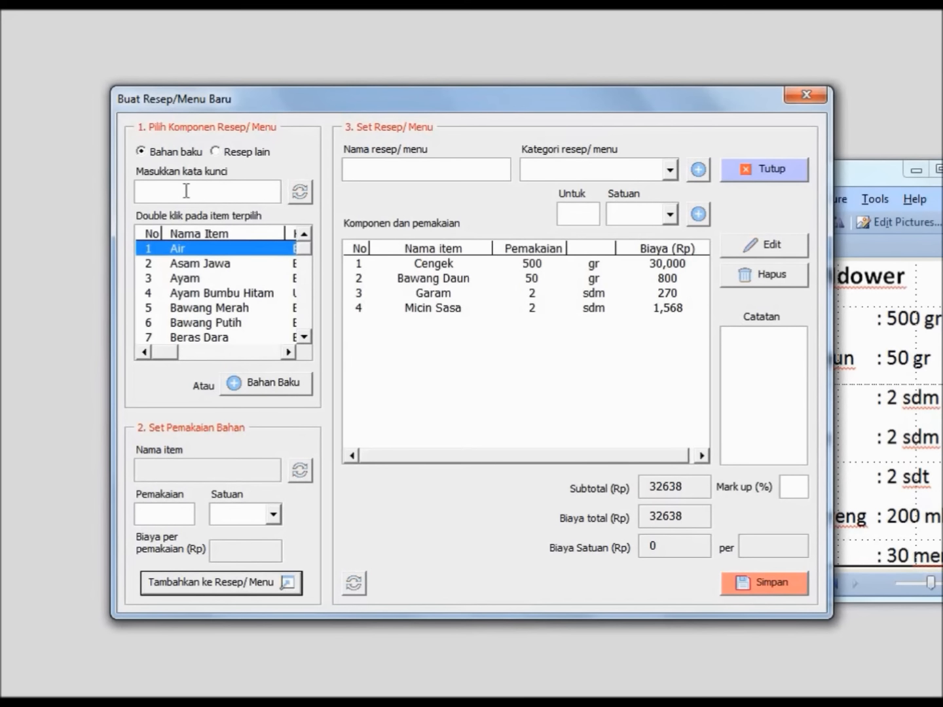
type("gu")
double_click(210, 251)
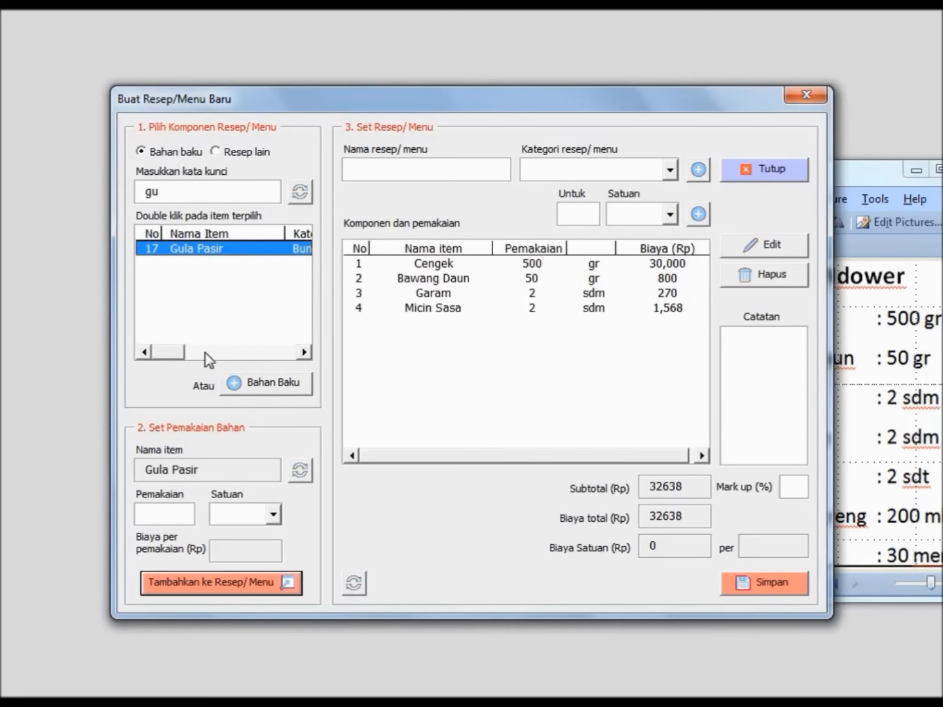
left_click(847, 416)
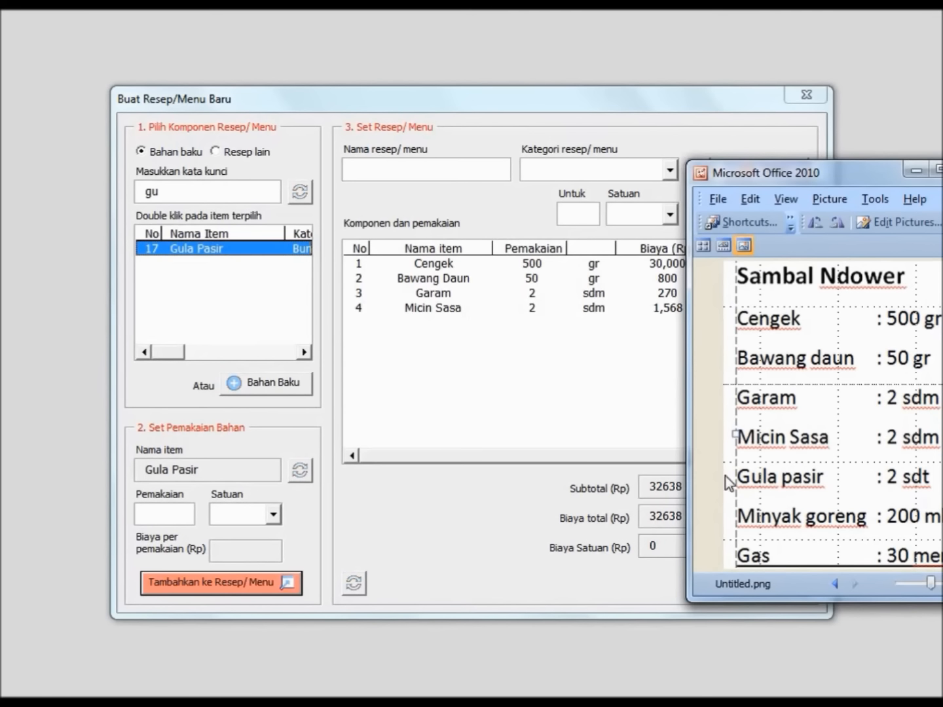
left_click(166, 522)
type("2")
left_click(272, 514)
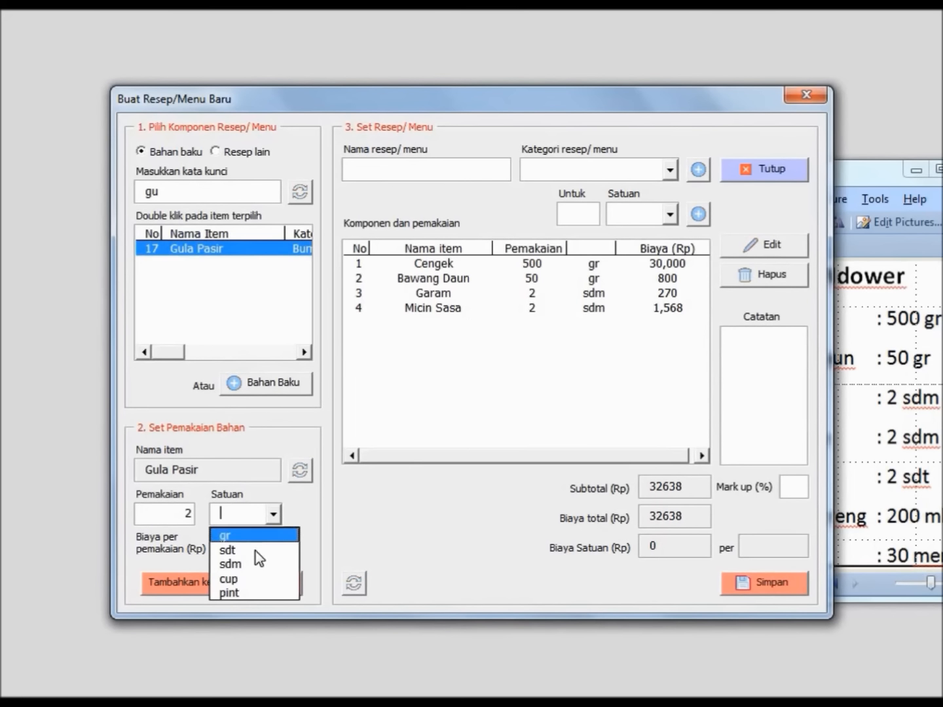
left_click(254, 551)
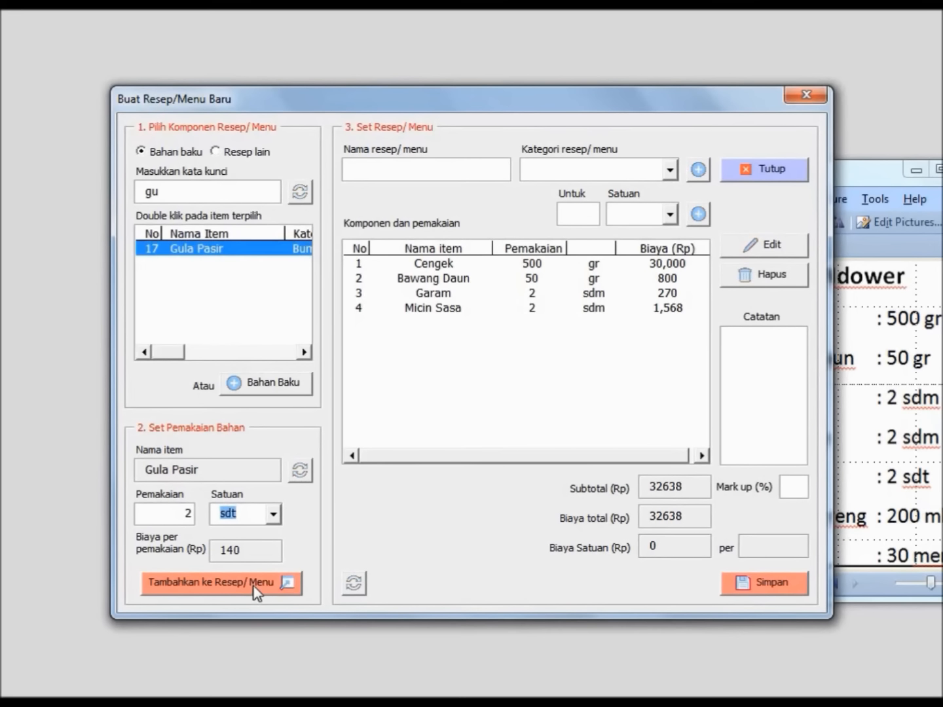
left_click(255, 586)
- Check the recipe picture, find Minyak Goreng with the keyword "mi", and add 200 ml of it to the recipe
left_click(917, 436)
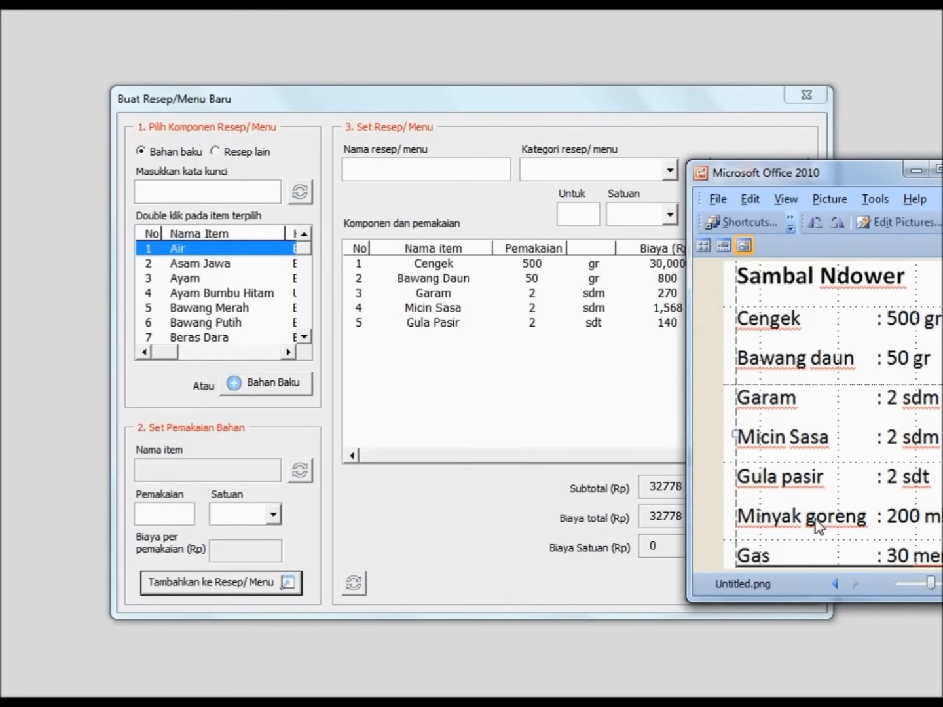
left_click(197, 192)
type("mi")
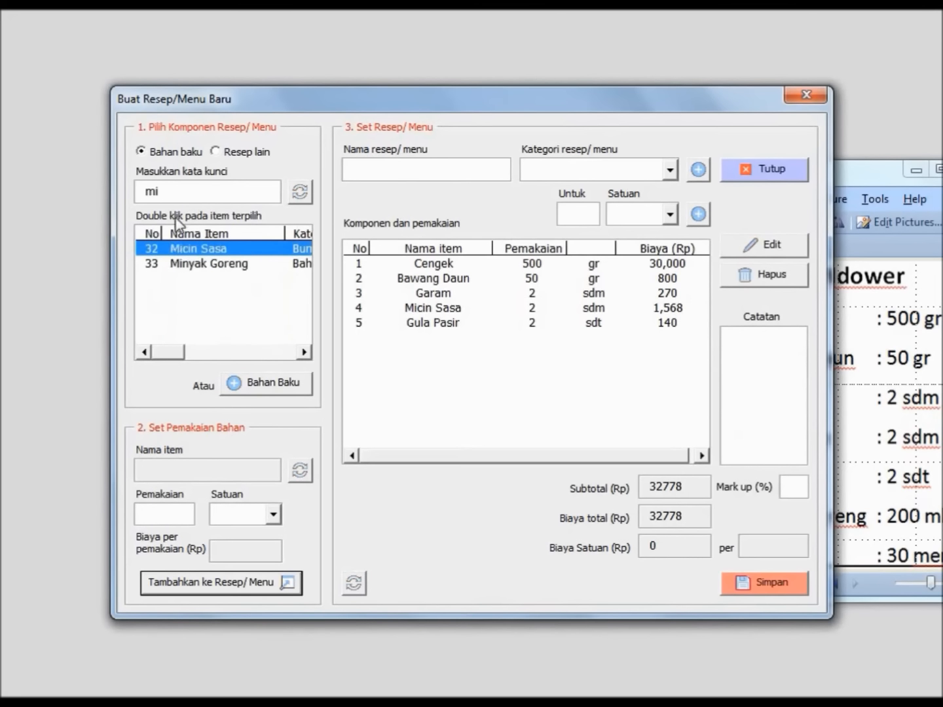
double_click(191, 263)
left_click(165, 517)
type("200")
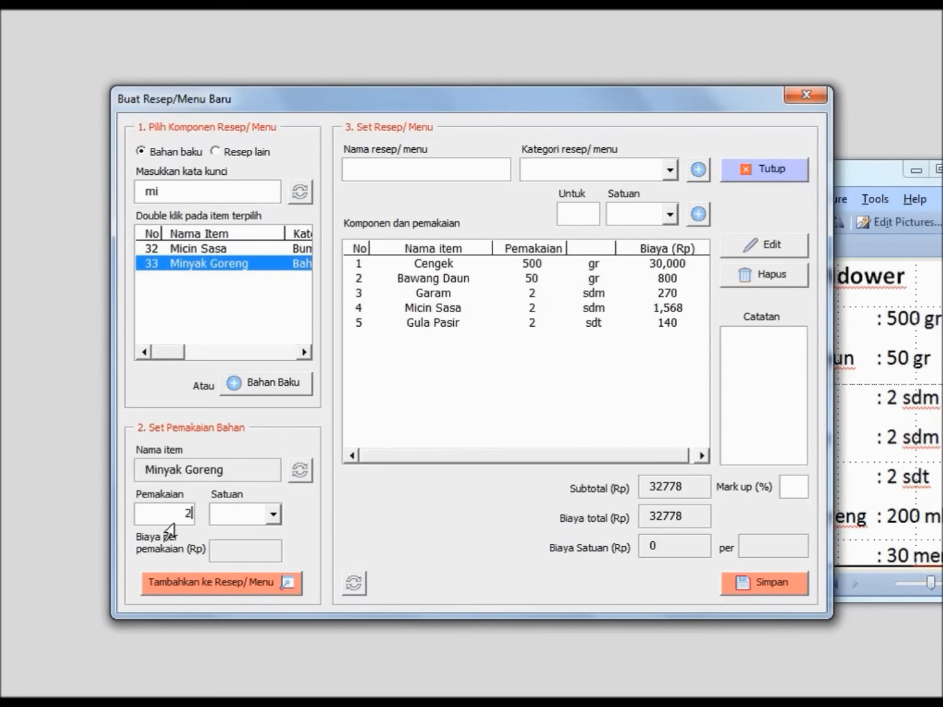
left_click(243, 512)
left_click(256, 533)
left_click(243, 583)
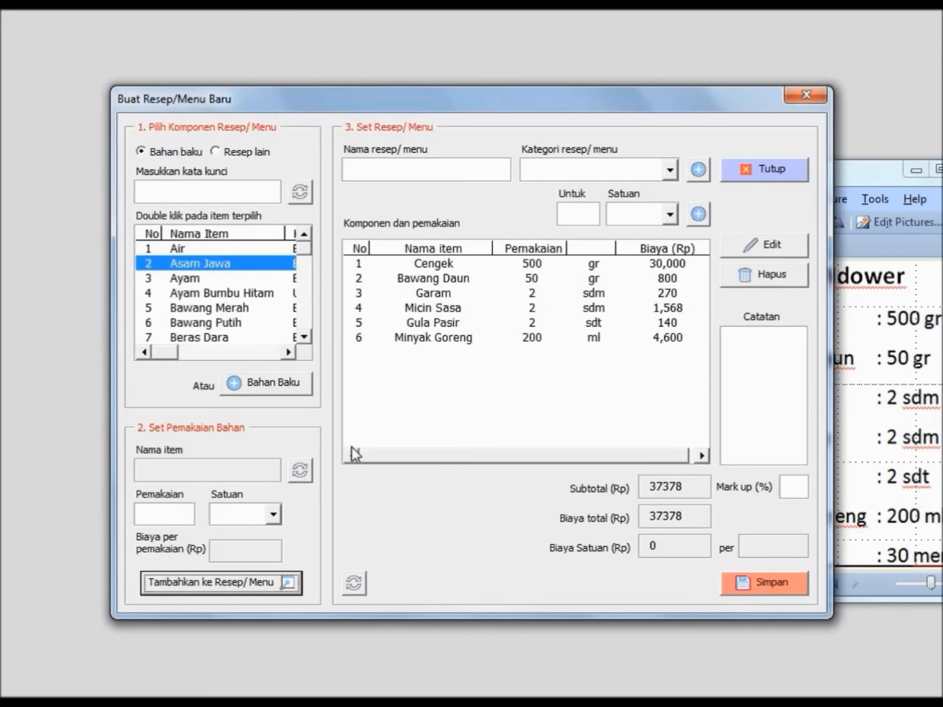
- Find Gas 5 Kg with the keyword "gas" and add 30 menit of it to the recipe
left_click(225, 196)
type("gas")
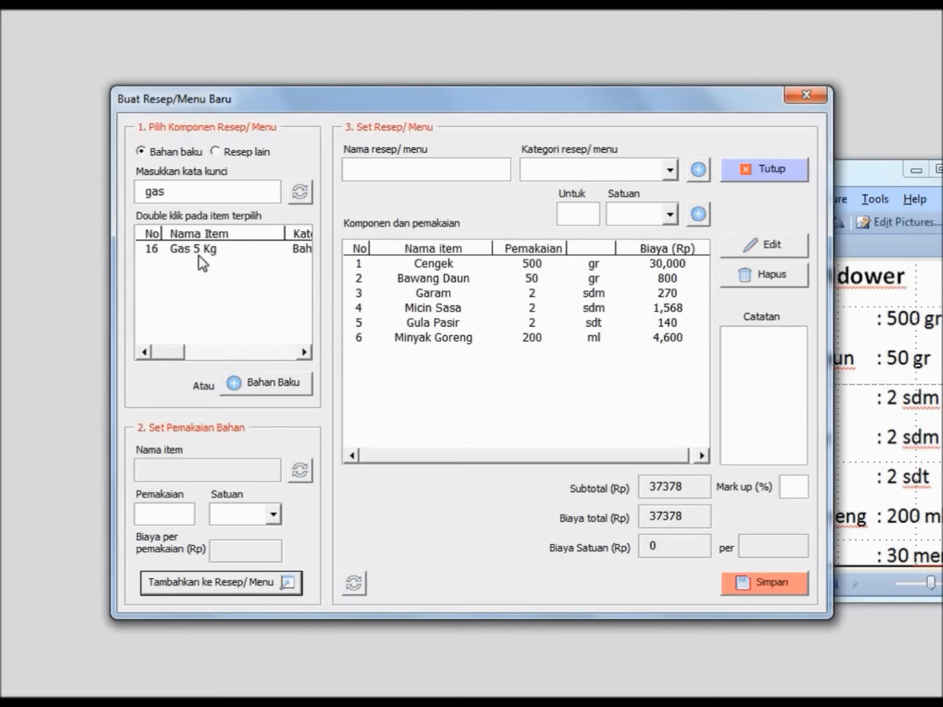
left_click(199, 254)
double_click(198, 255)
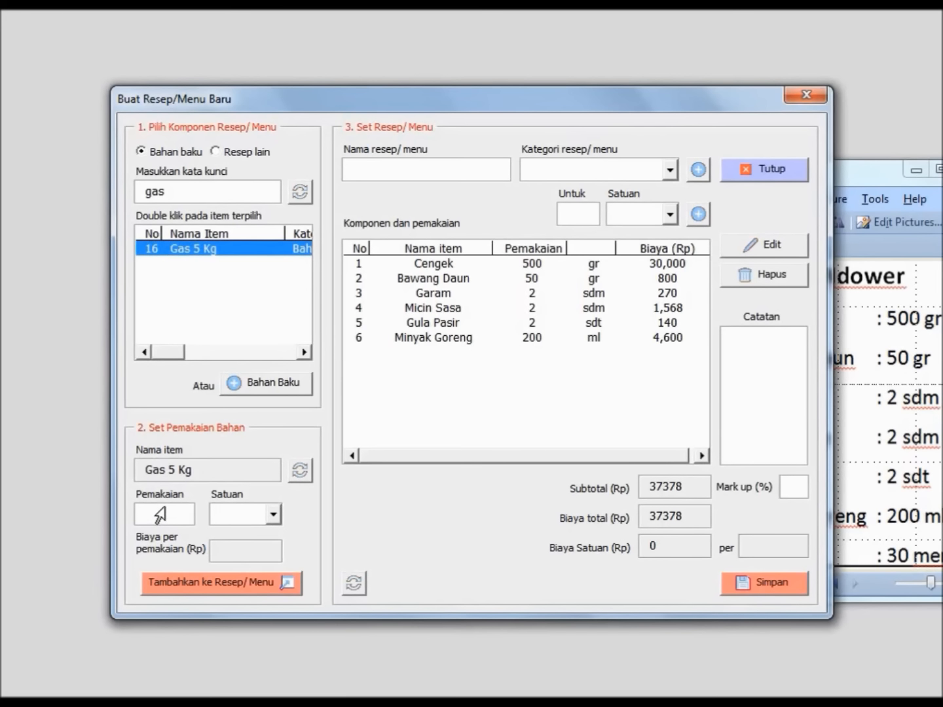
left_click(192, 513)
type("30")
left_click(245, 516)
left_click(251, 535)
left_click(255, 593)
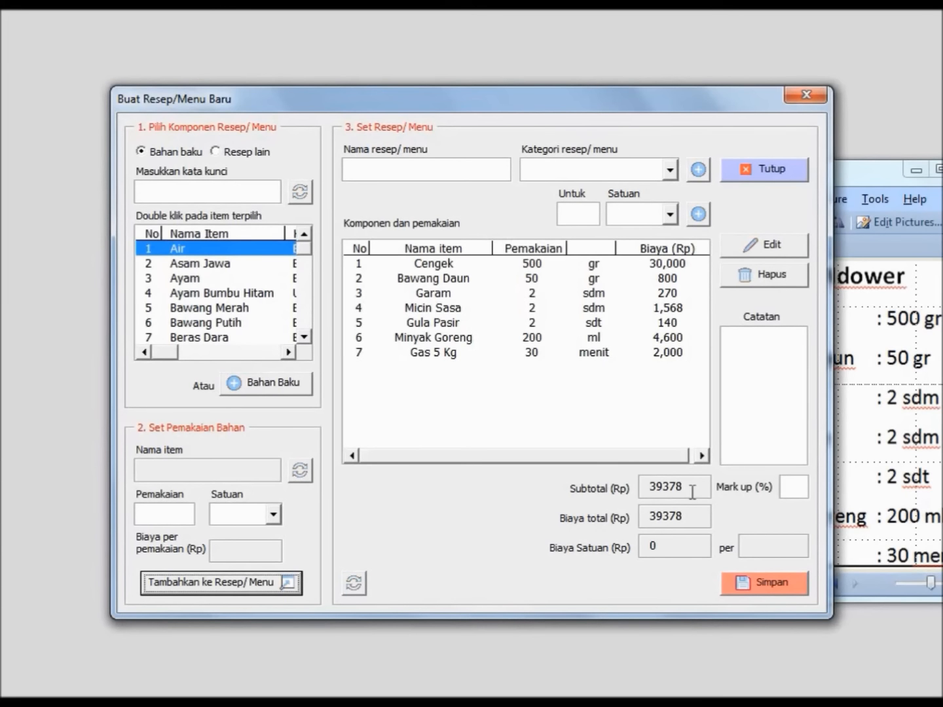
- Set the recipe yield to 600 gr and check the cost per gram
left_click(571, 216)
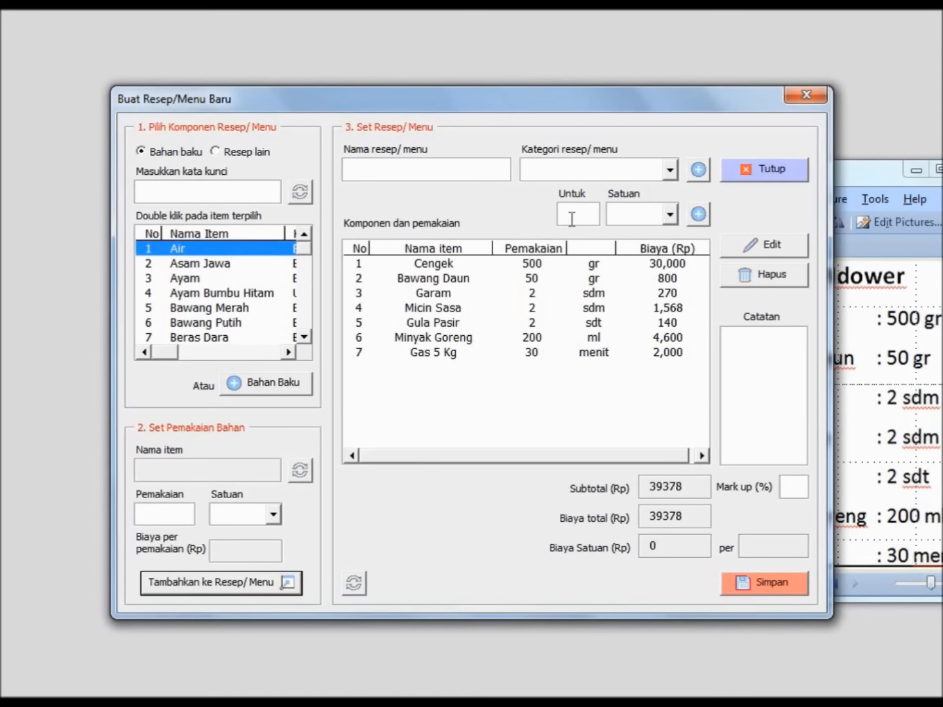
type("600")
left_click(639, 221)
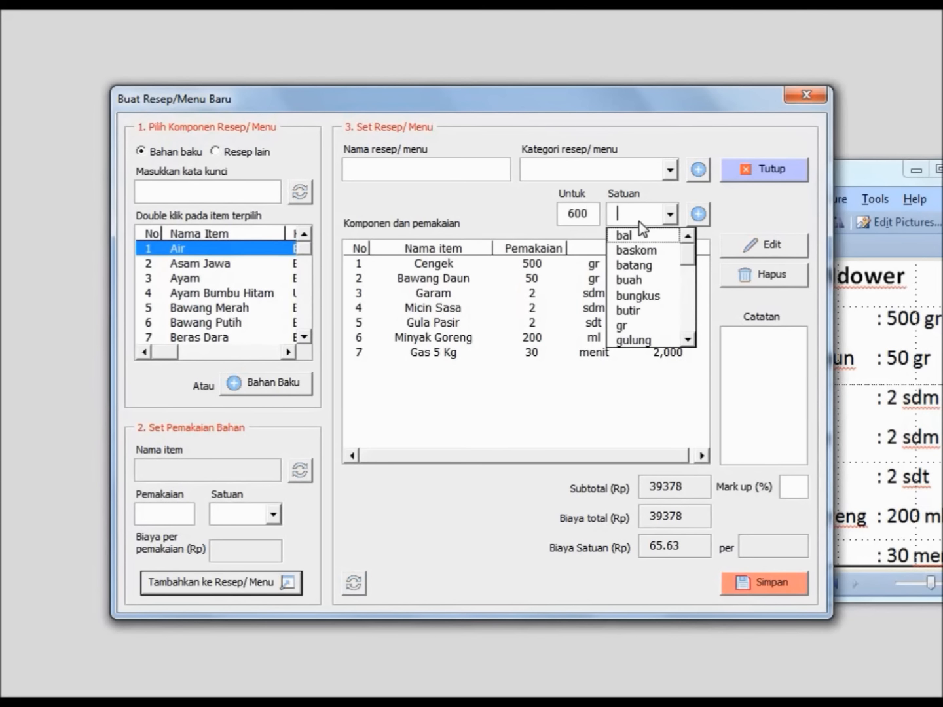
type("gr")
left_click(642, 238)
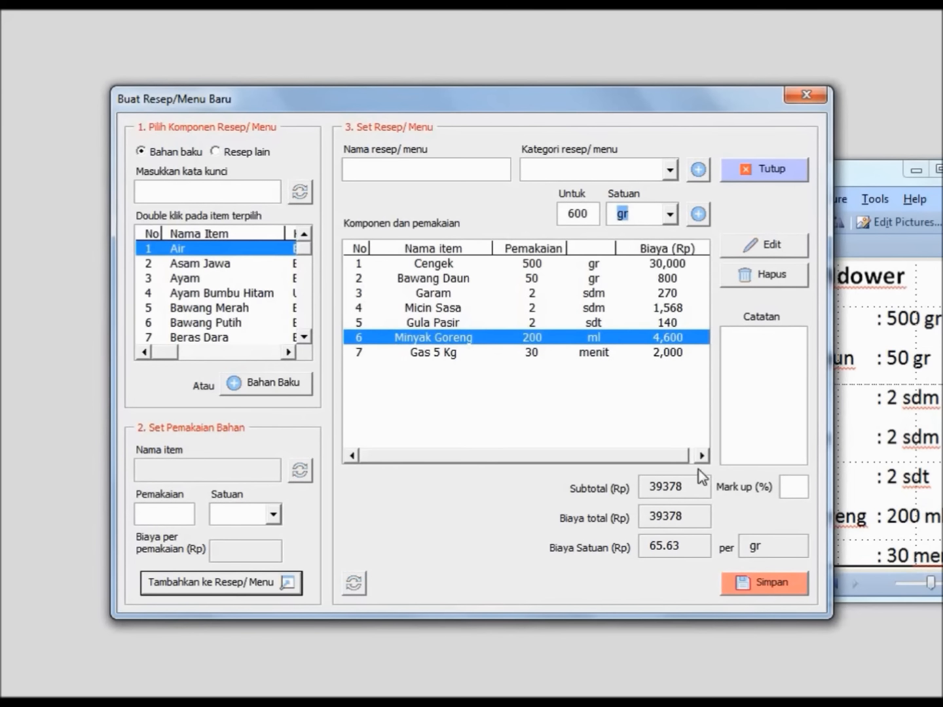
left_click(698, 549)
key("Tab")
- Try a recipe yield of 20 porsi
double_click(590, 213)
type("20")
left_click(635, 222)
type("porsi")
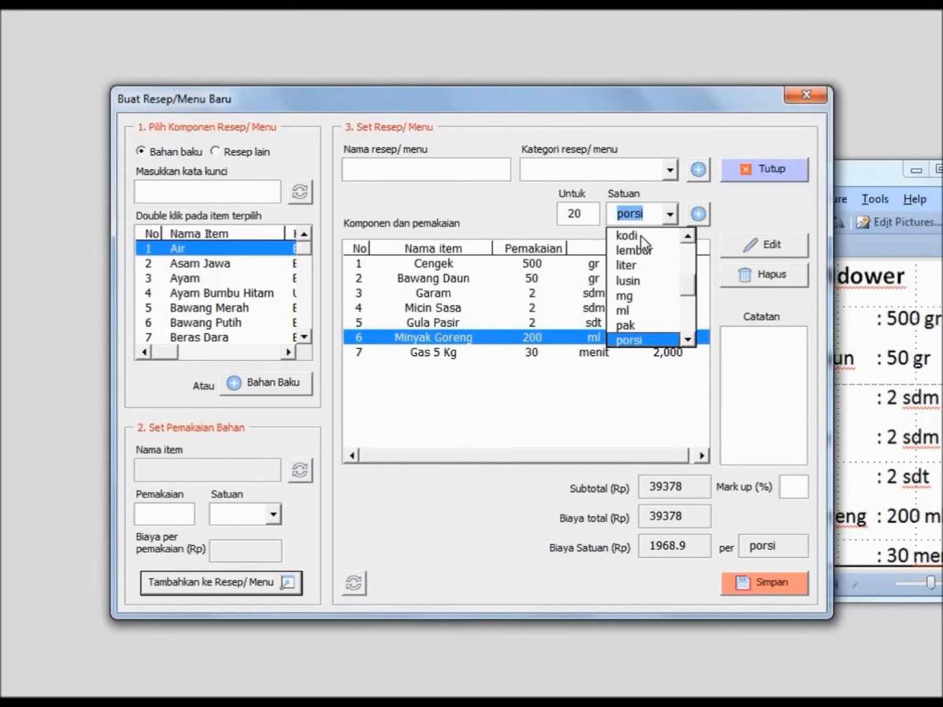
left_click(641, 340)
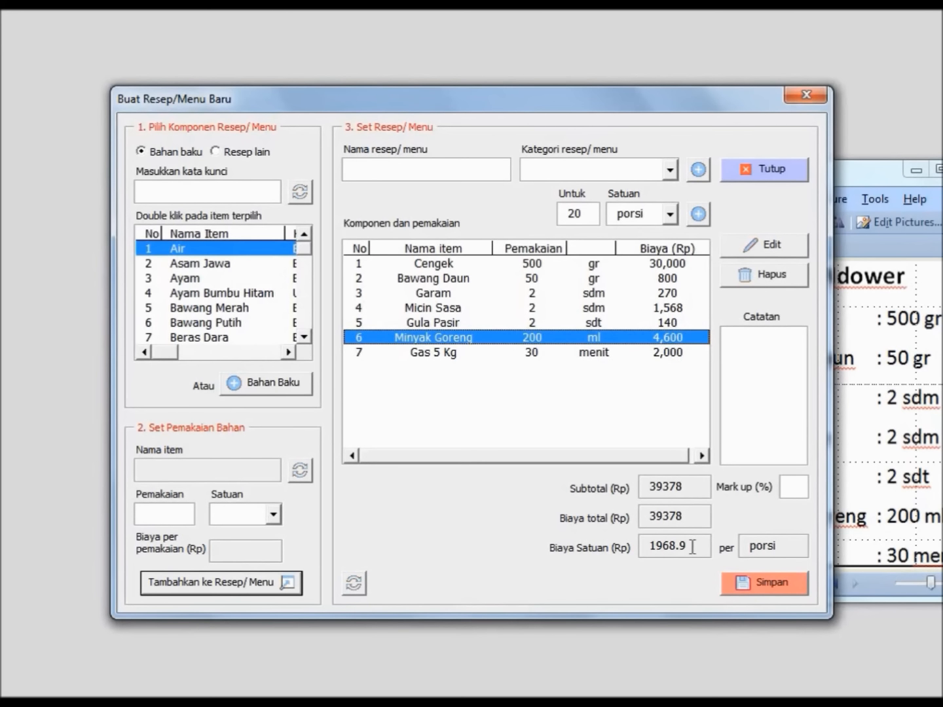
- Set the recipe yield back to 600 gr and the mark-up to 0 percent
double_click(569, 213)
type("600")
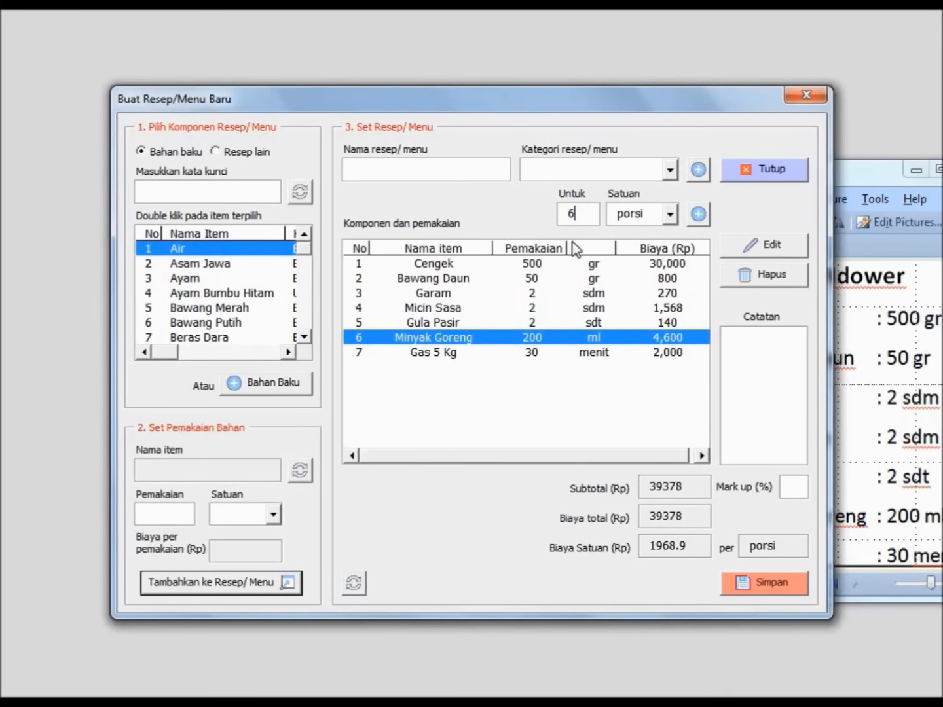
left_click(608, 224)
type("gr")
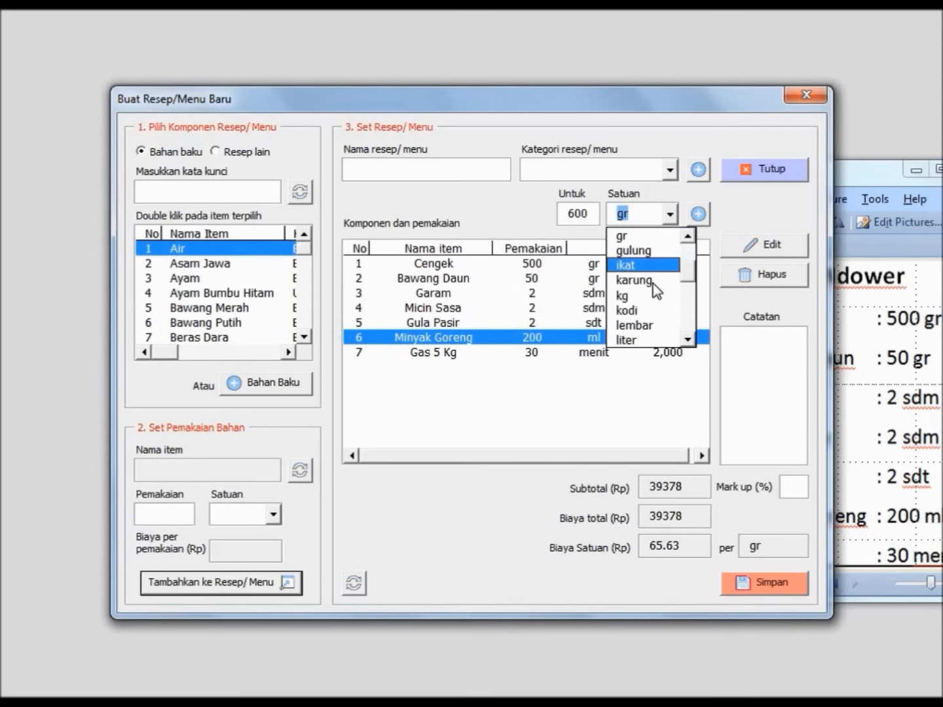
left_click(640, 235)
left_click(793, 488)
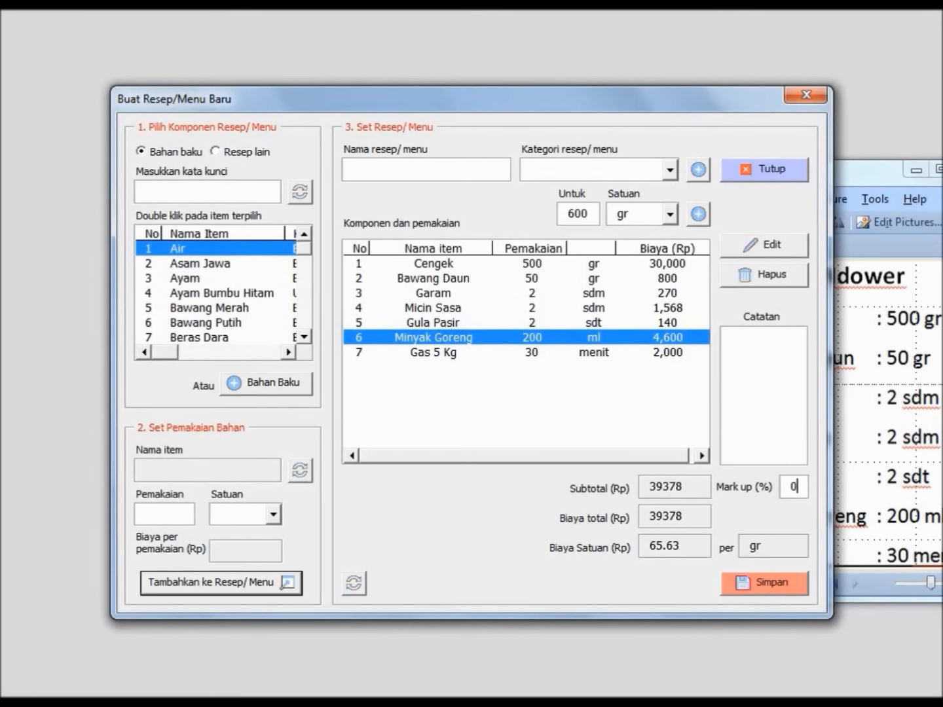
left_click(780, 479)
- Name the recipe Sambal Ndower and assign it to the Kemasan category
left_click(467, 177)
type("Sambal Ndower")
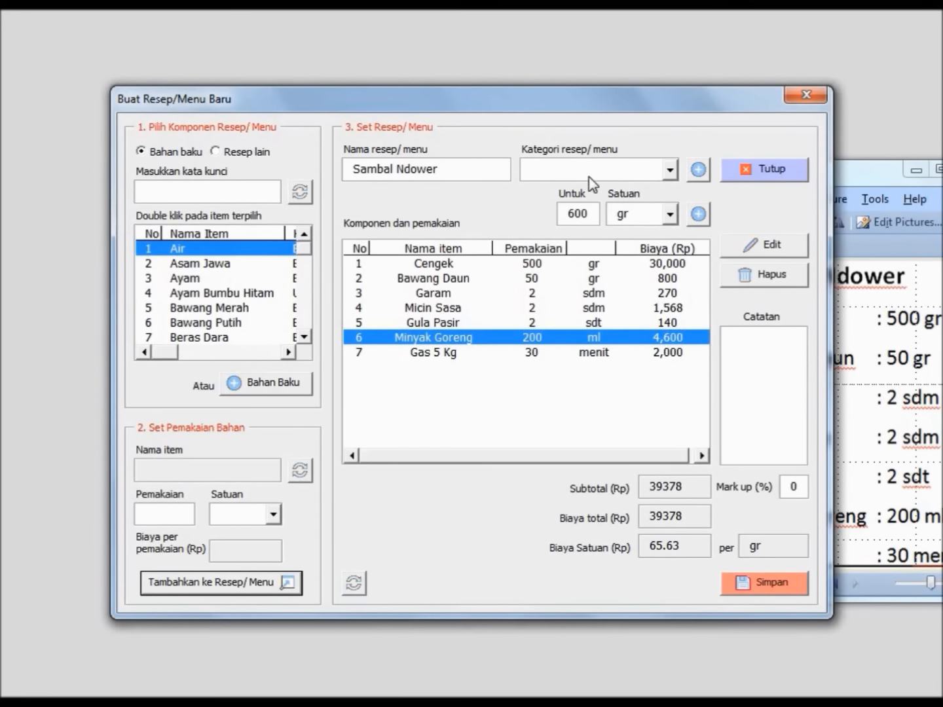
left_click(609, 172)
left_click(614, 233)
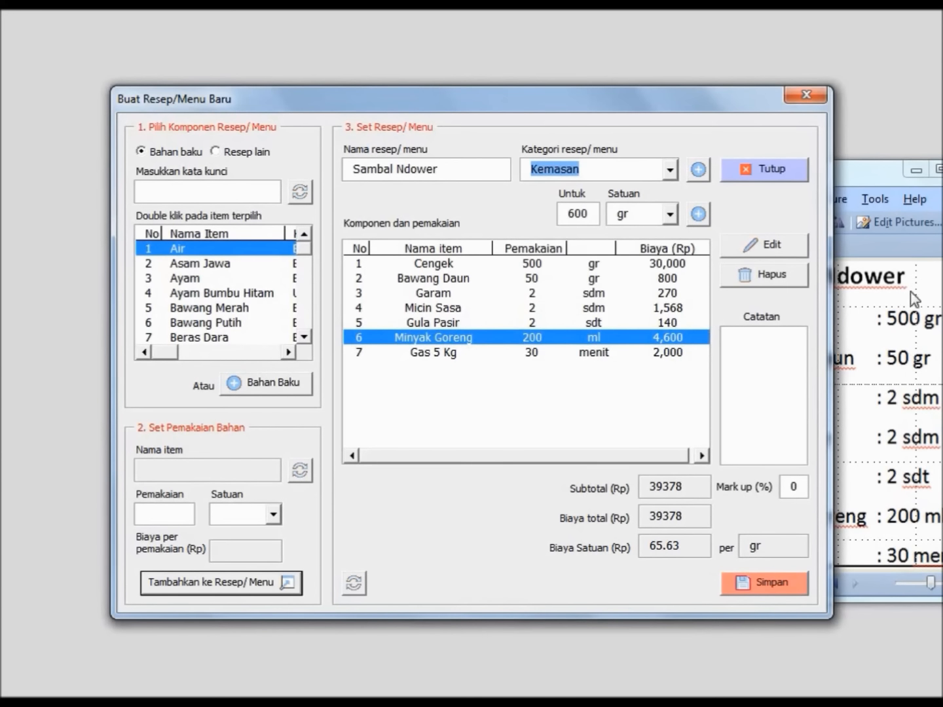
- Save the recipe and put away both the recipe form and the ingredient picture
left_click(759, 583)
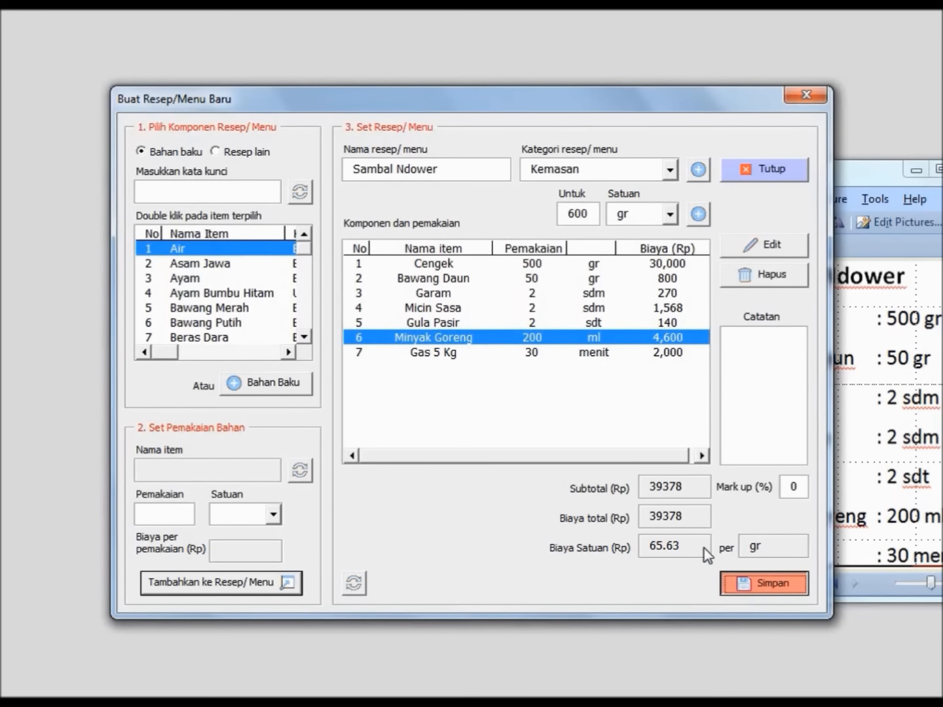
left_click(569, 432)
left_click(760, 171)
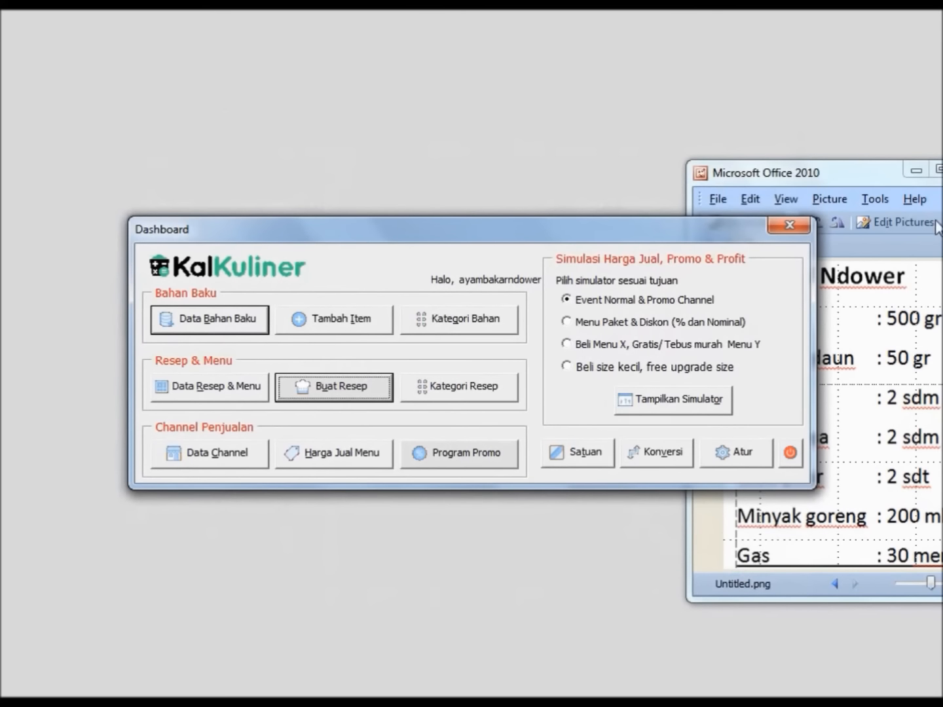
left_click(916, 170)
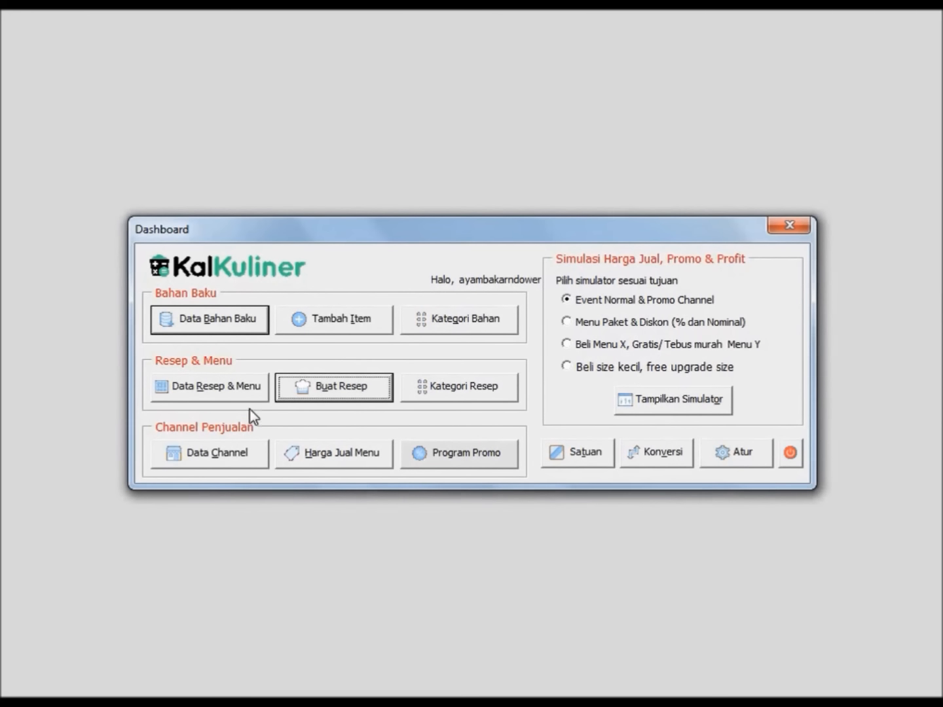
- Search the recipe and menu data for "sa" and open the details of Sambal Ndower
left_click(243, 397)
left_click(375, 257)
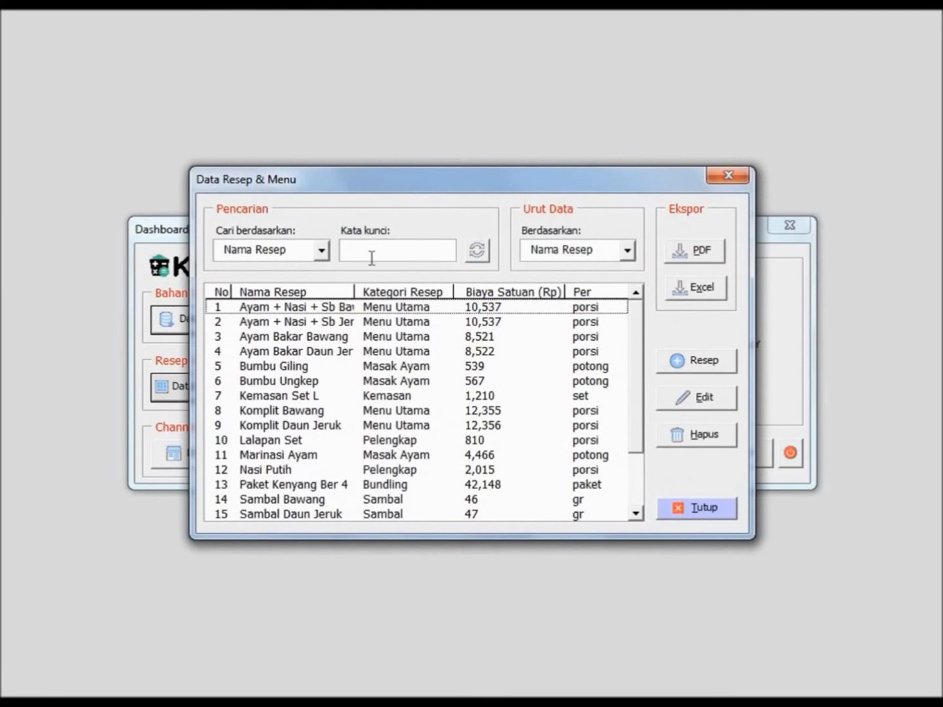
type("sa")
double_click(336, 353)
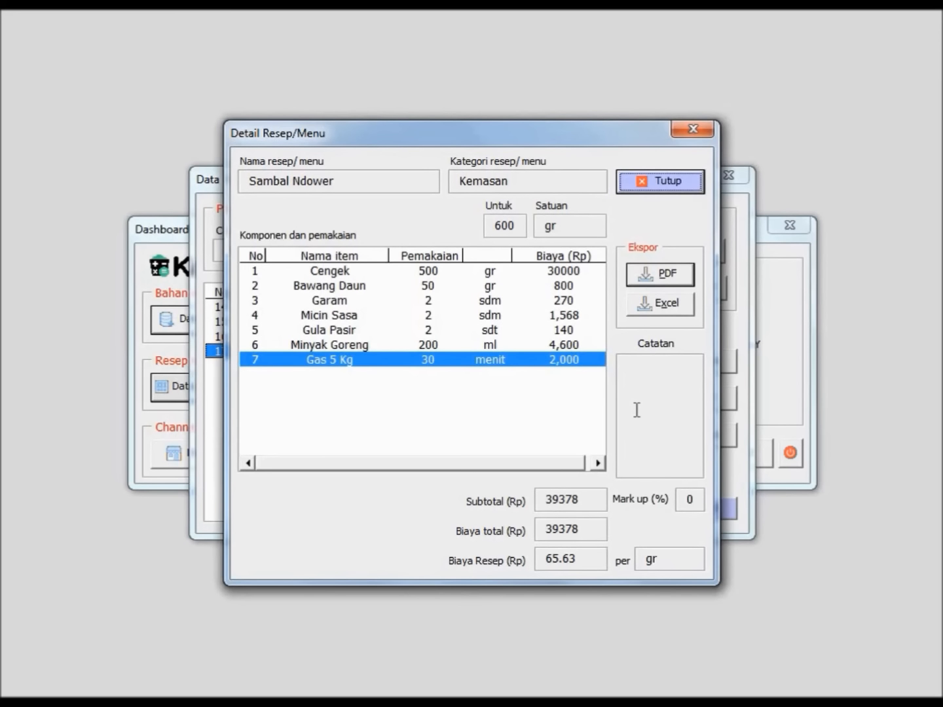
- Try to export the Sambal Ndower recipe details to a file, and close the detail view
left_click(668, 304)
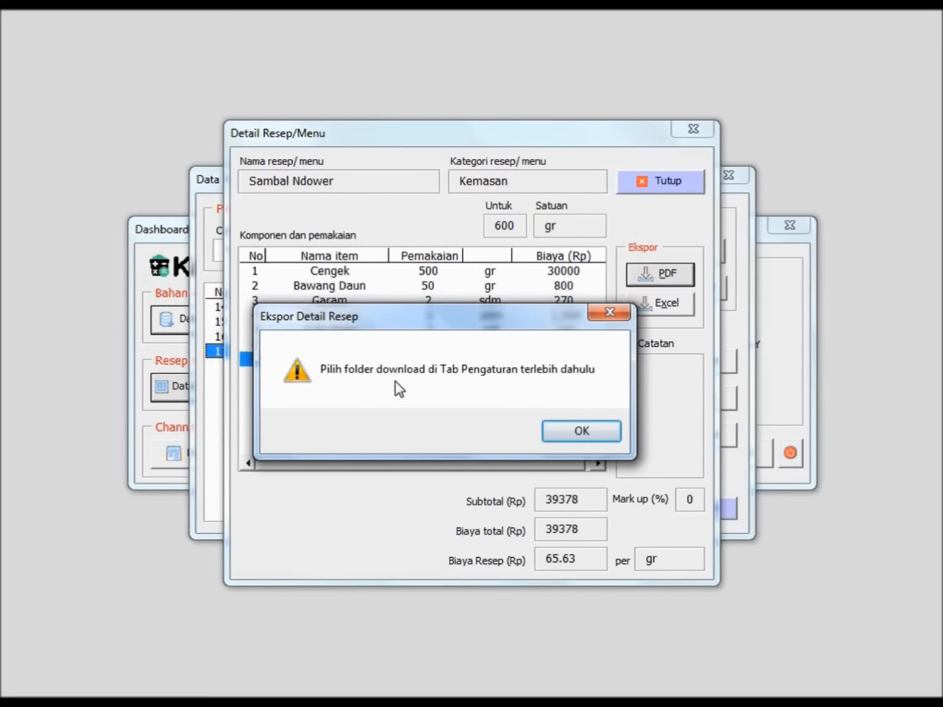
left_click(585, 432)
left_click(674, 189)
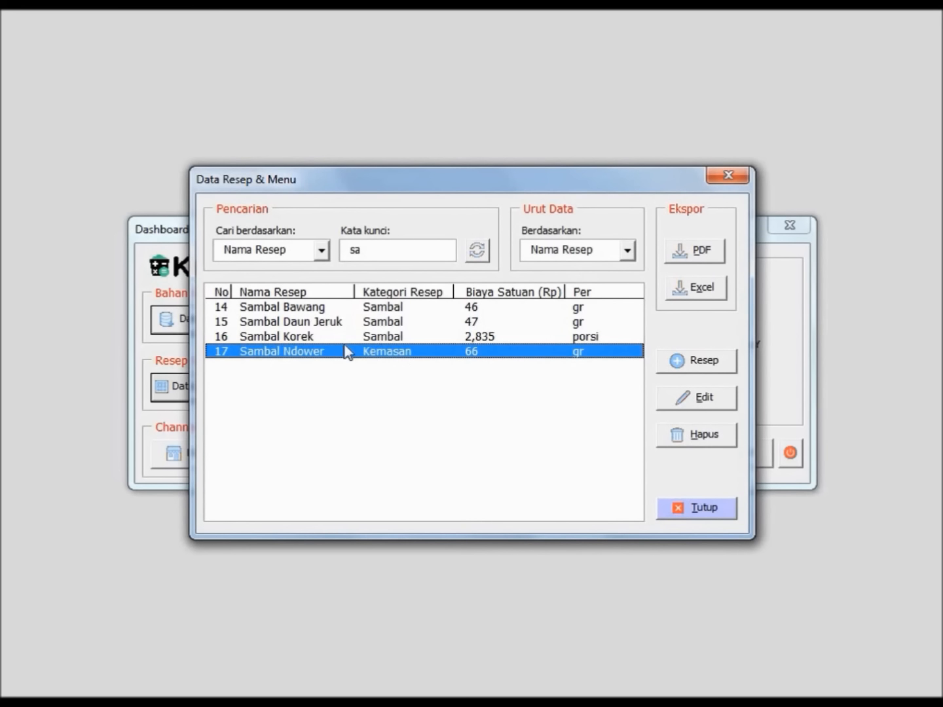
- Open Sambal Ndower for editing and update Garam's usage to 4 sdm
left_click(686, 398)
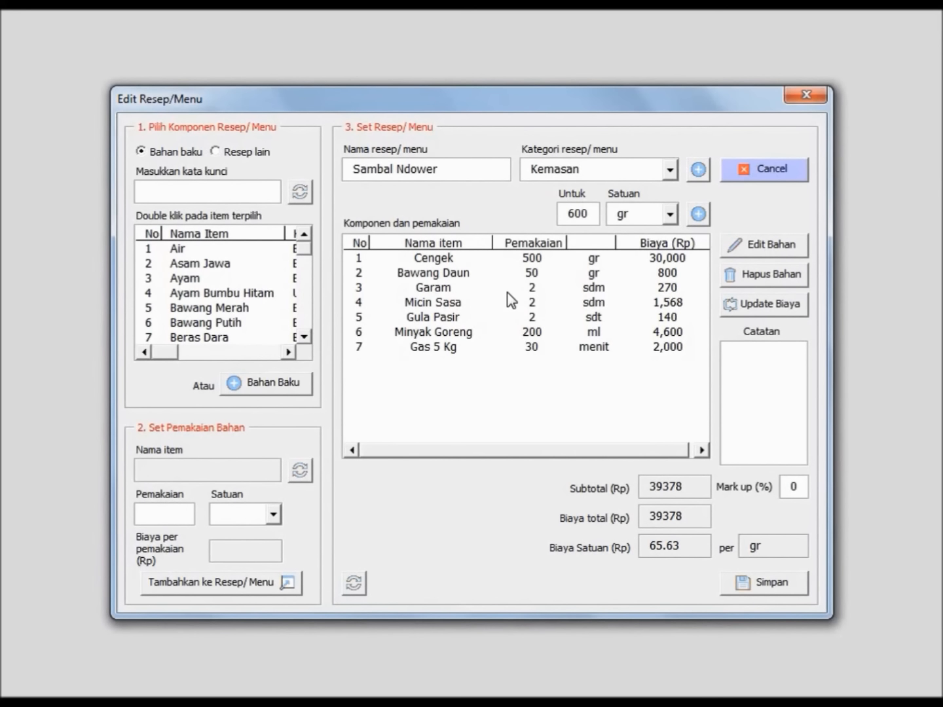
left_click(516, 291)
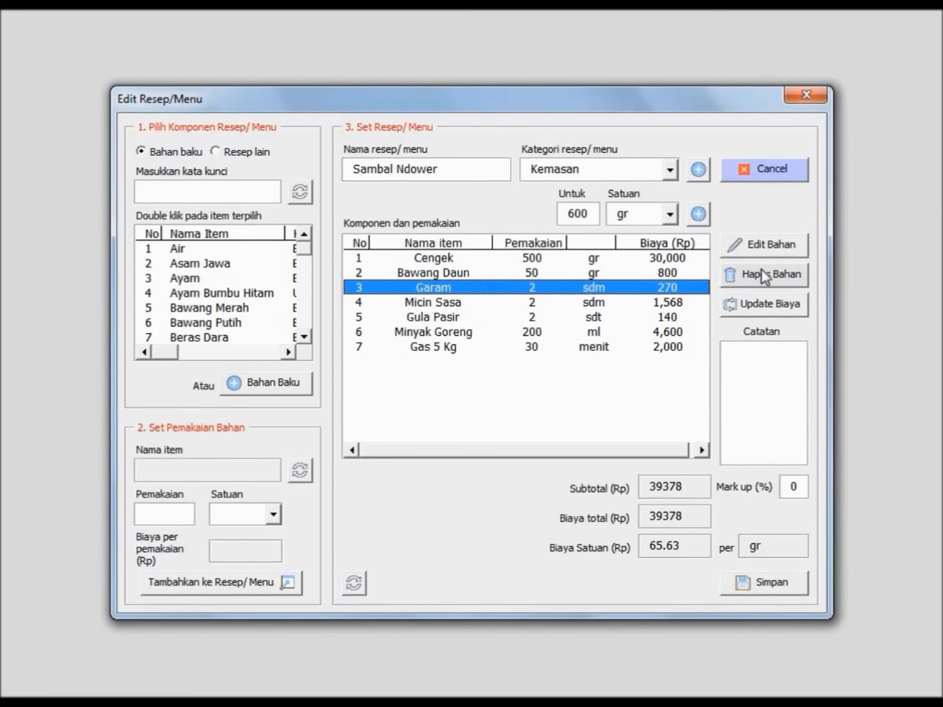
left_click(757, 247)
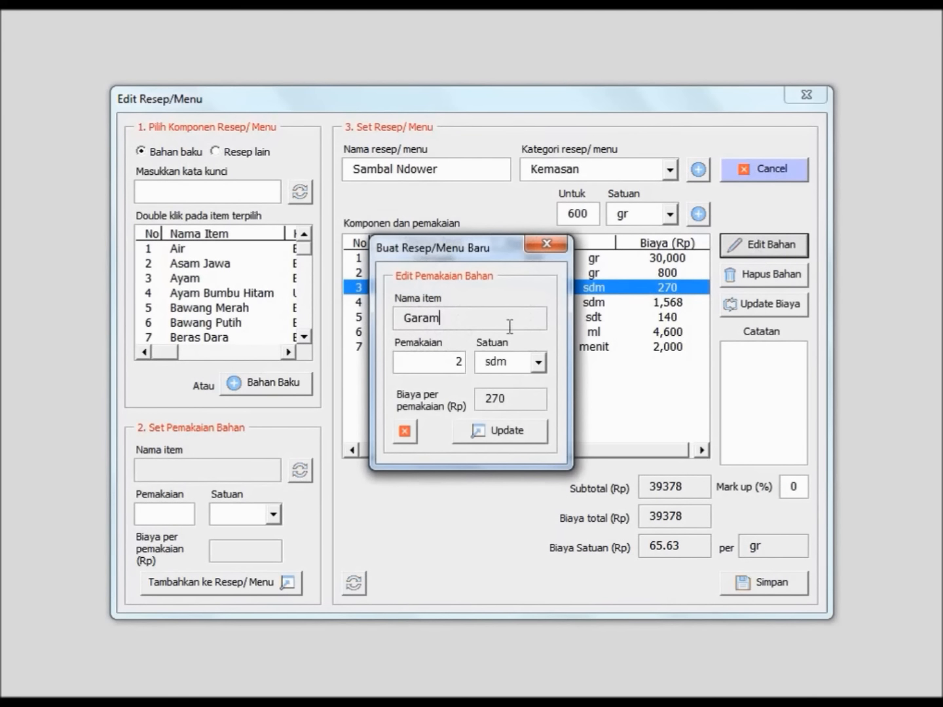
double_click(462, 361)
type("4")
left_click(528, 405)
left_click(509, 436)
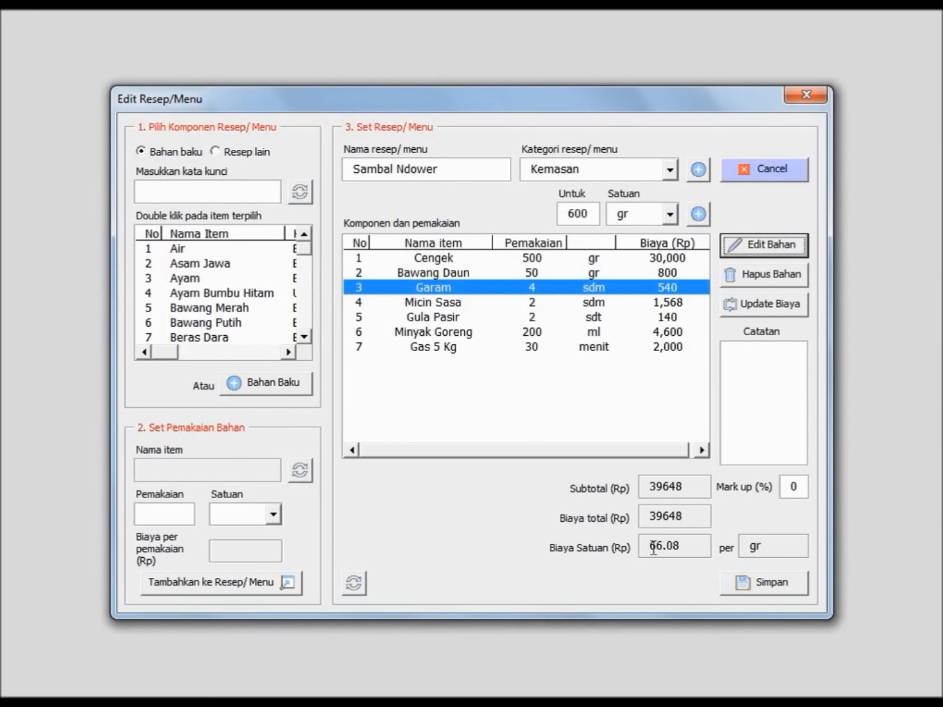
- Leave the Sambal Ndower edit without saving the changes and close the recipe and menu data
left_click_drag(653, 549, 681, 547)
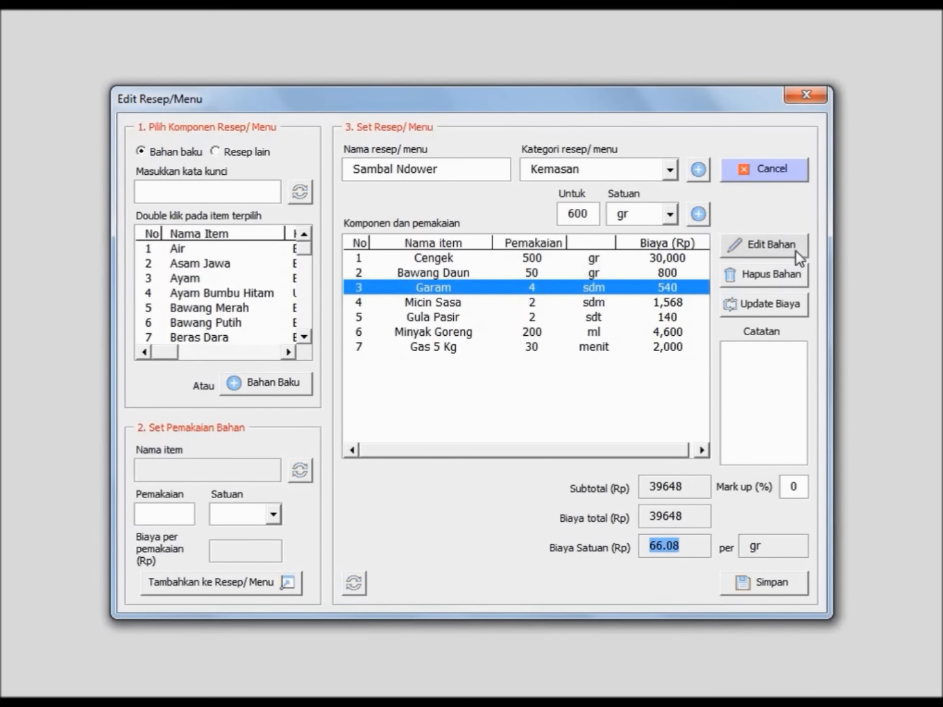
left_click(788, 168)
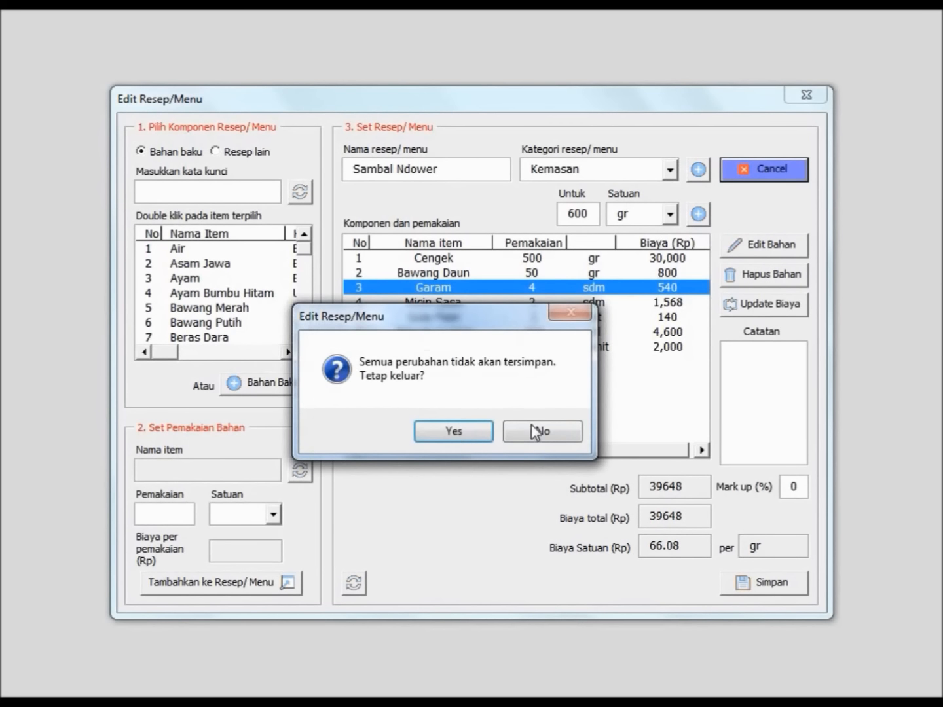
left_click(458, 433)
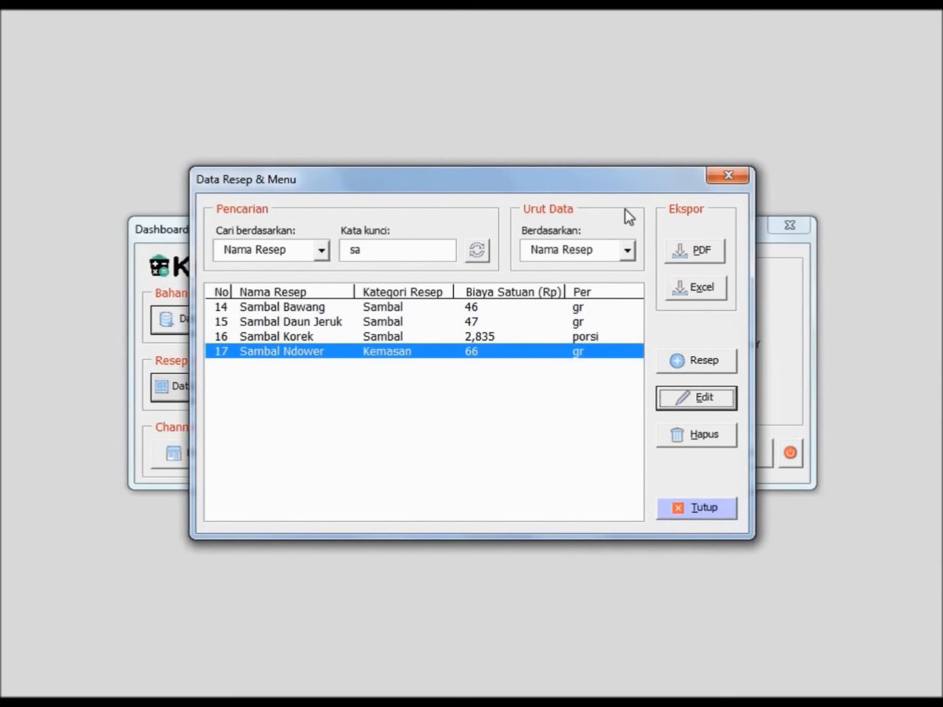
left_click(686, 511)
- Find Cengek in the raw material data with the keyword "cen" and update its price to Rp 100000
left_click(259, 318)
left_click(313, 247)
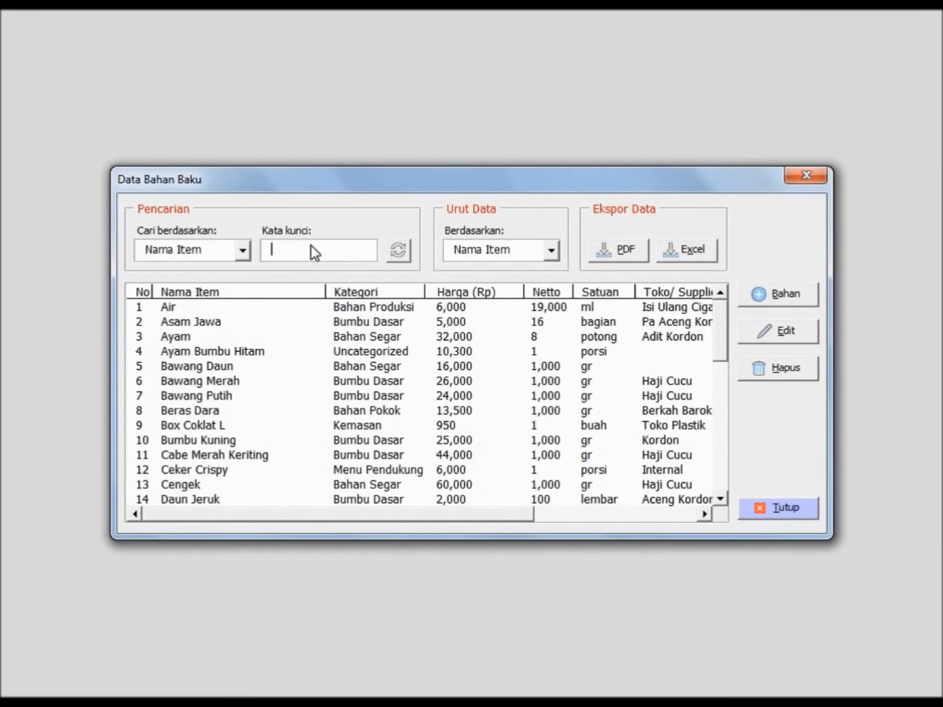
type("cen")
left_click(275, 314)
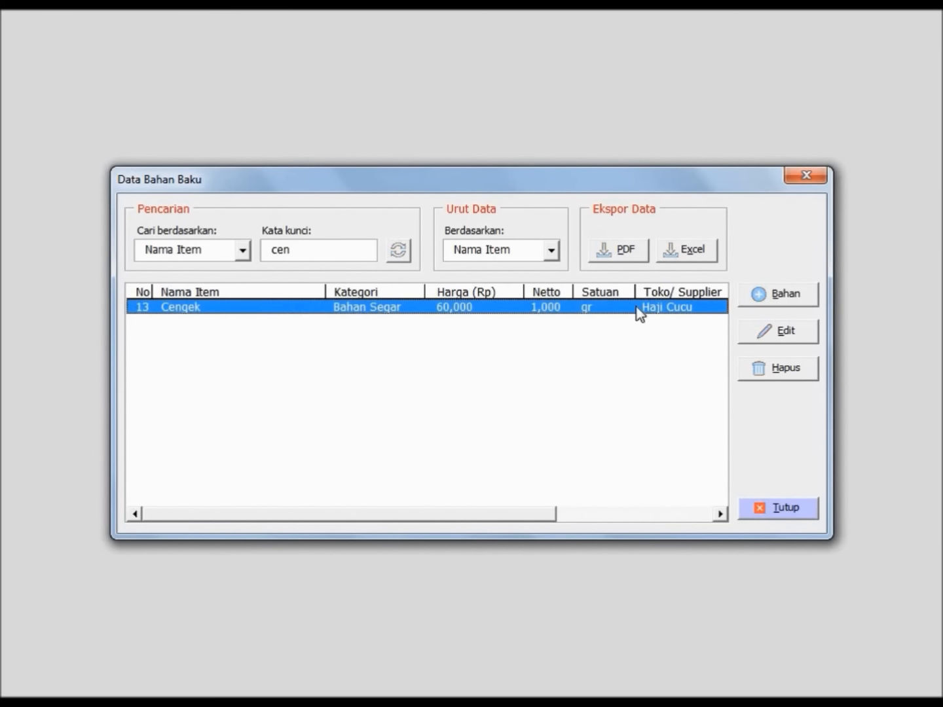
left_click(773, 338)
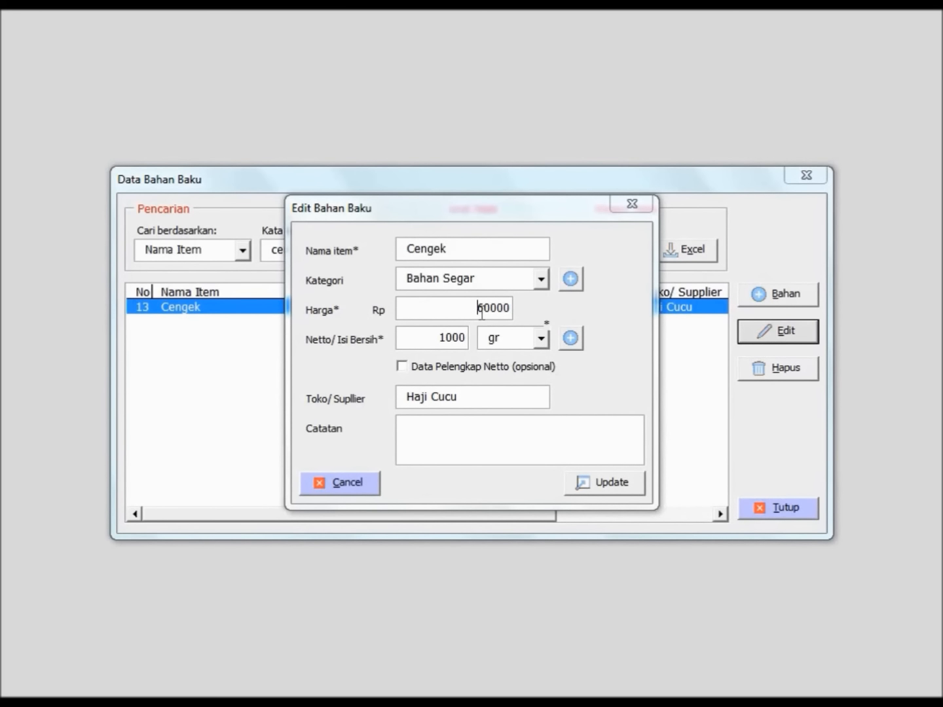
left_click_drag(481, 309, 543, 321)
type("100000")
left_click(592, 487)
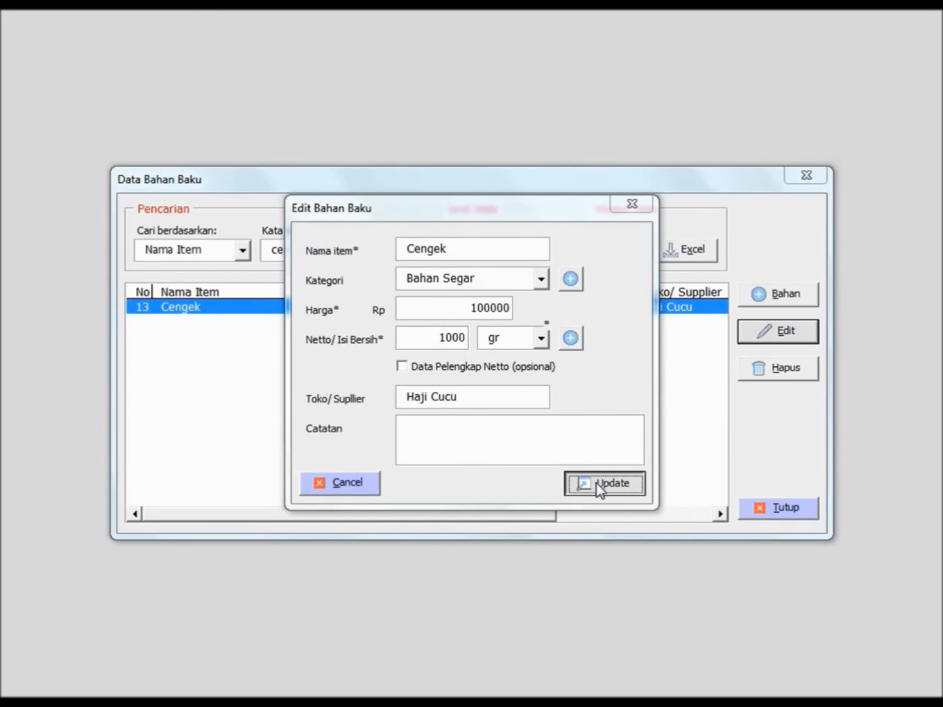
left_click(612, 439)
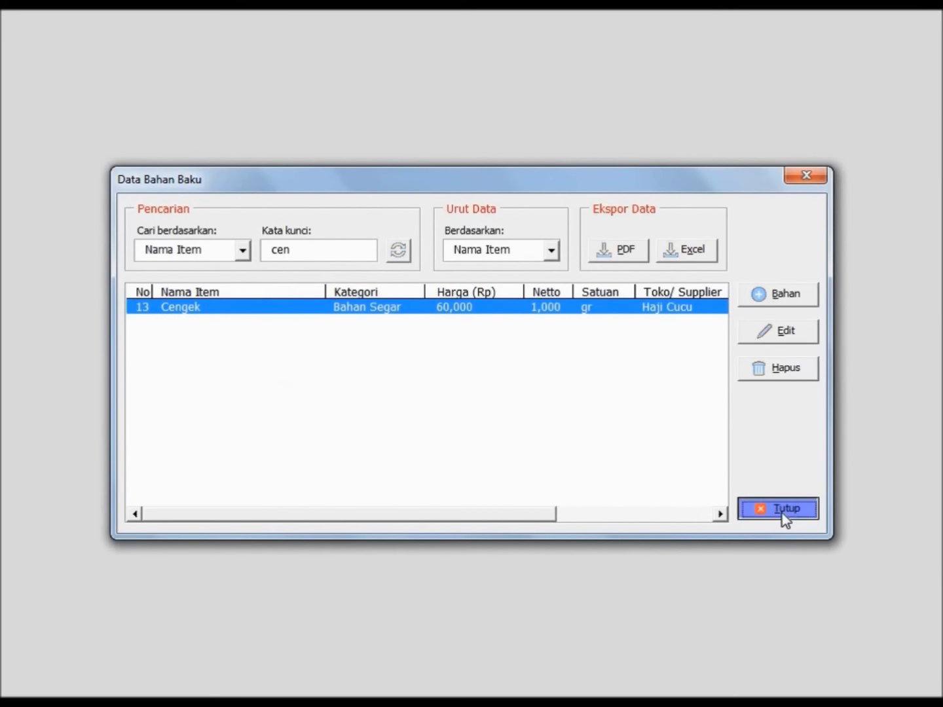
left_click(782, 514)
- Search the recipe and menu data for "sa" and check the component costs in Sambal Ndower's details
left_click(219, 397)
left_click(386, 250)
type("sa")
double_click(314, 352)
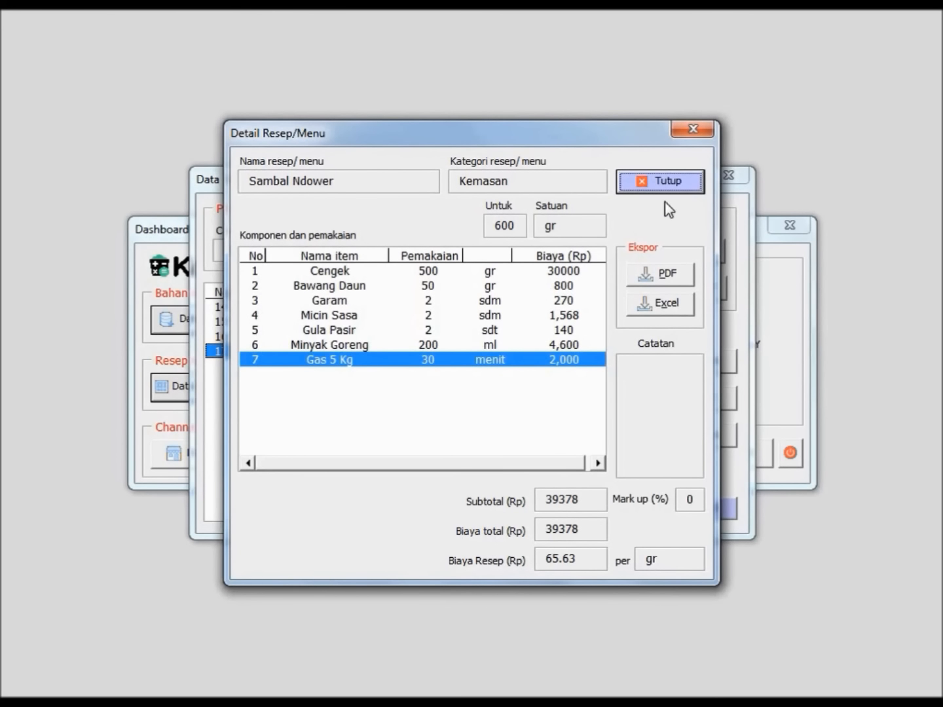
left_click(665, 184)
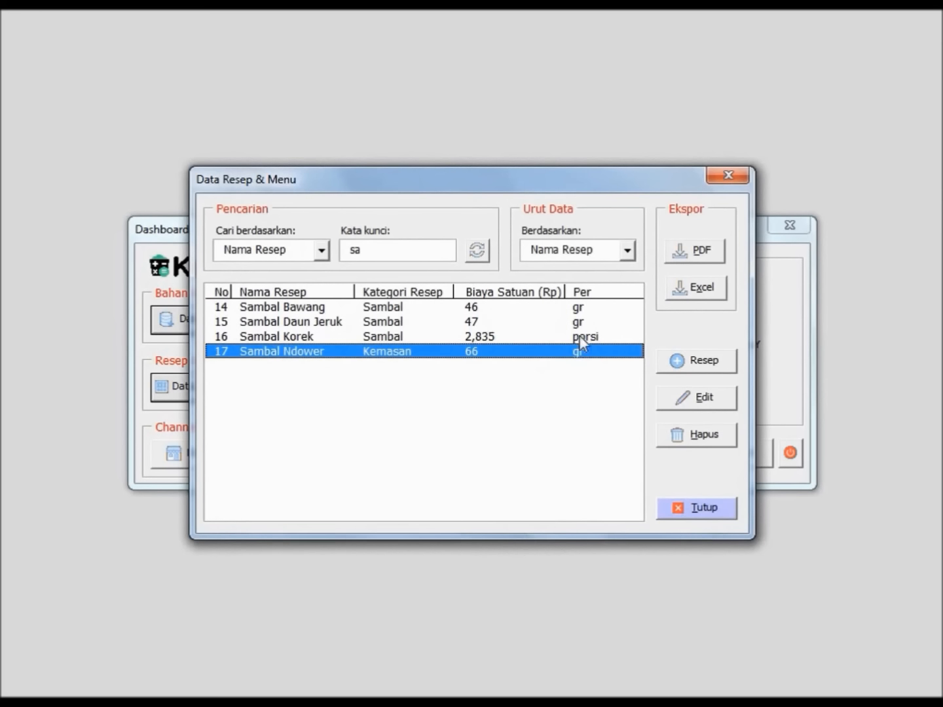
left_click(720, 516)
- Reopen the recipe and menu data, search for "sam" and open Sambal Ndower for editing
left_click(226, 387)
left_click(393, 252)
type("sam")
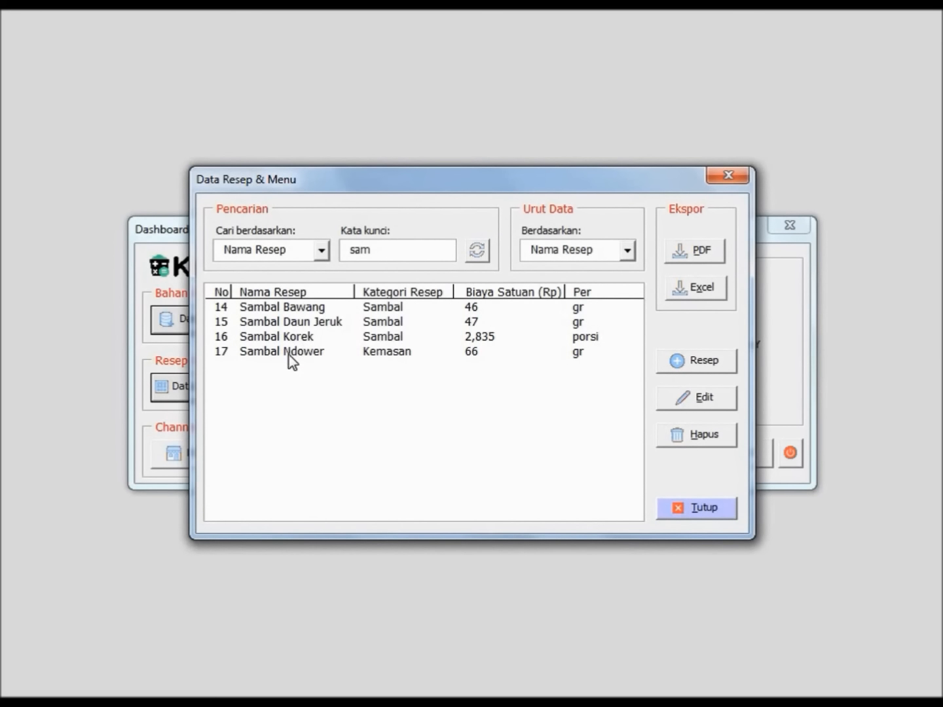
left_click(289, 355)
left_click(687, 400)
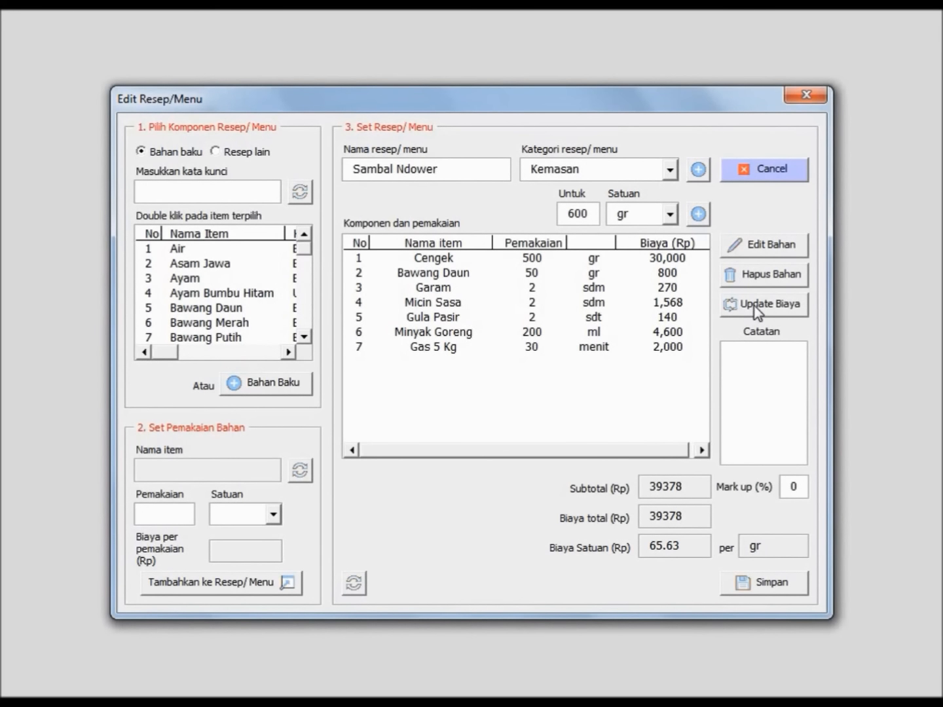
- Refresh Sambal Ndower's component costs from the current ingredient prices, save the recipe and return to the dashboard
left_click(653, 262)
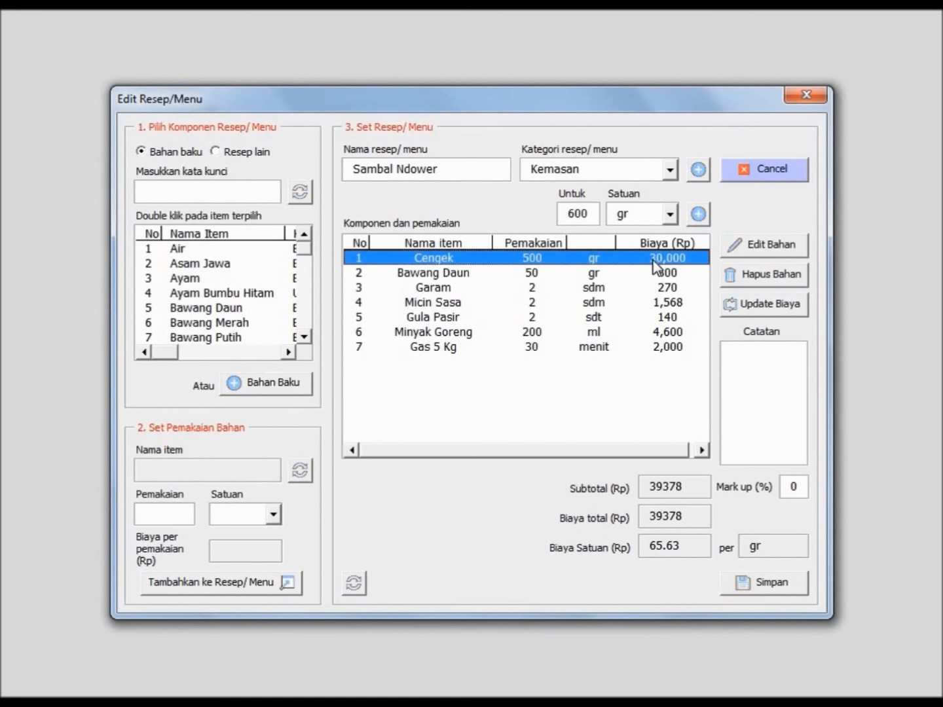
left_click(673, 547)
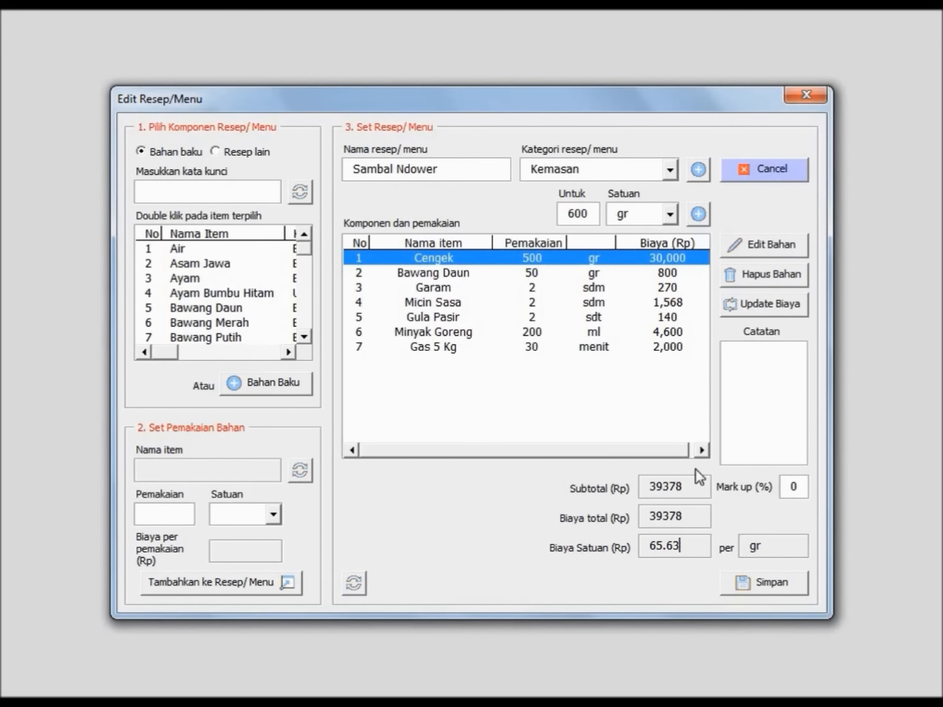
left_click(768, 305)
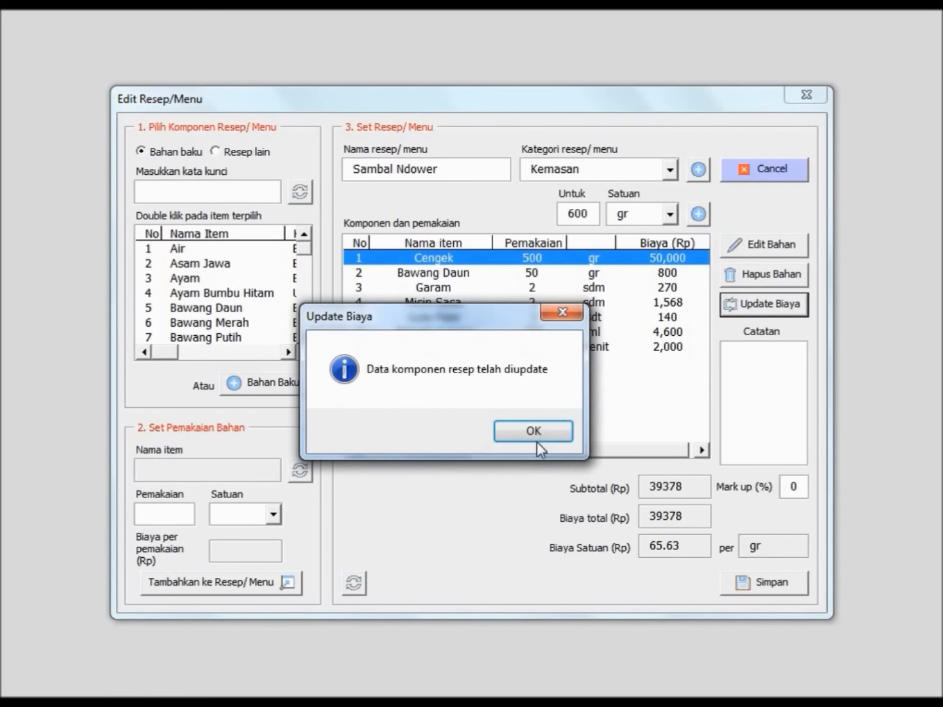
left_click(534, 433)
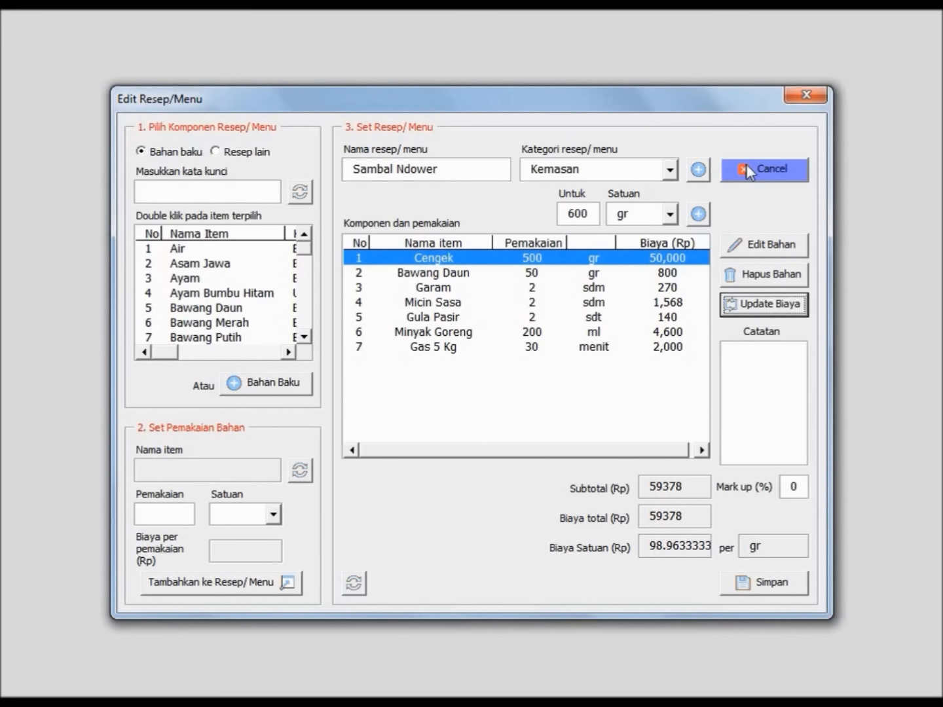
left_click(787, 587)
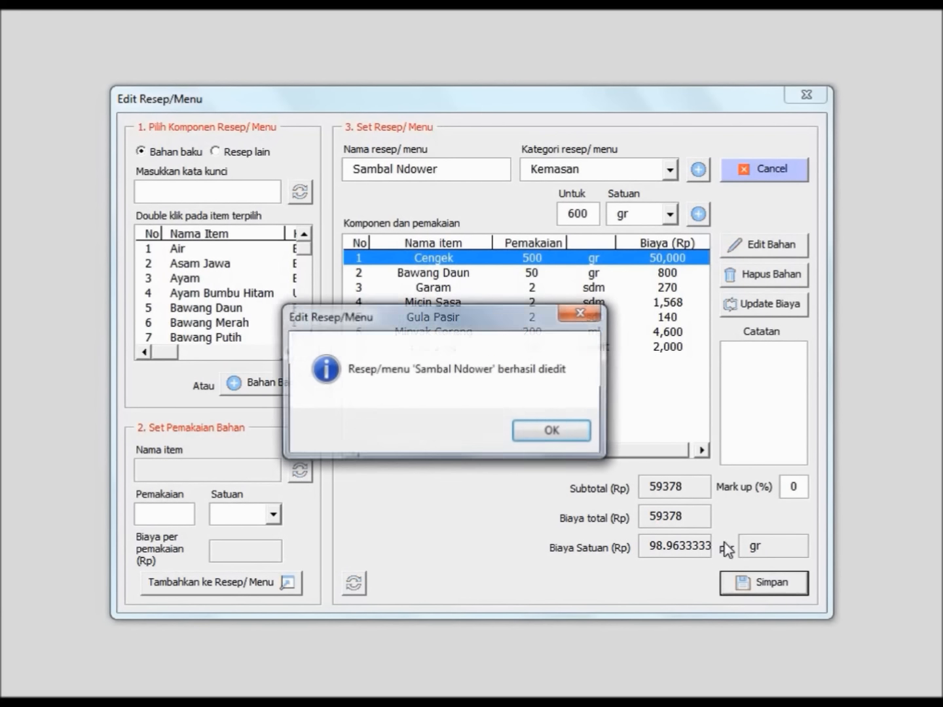
left_click(574, 440)
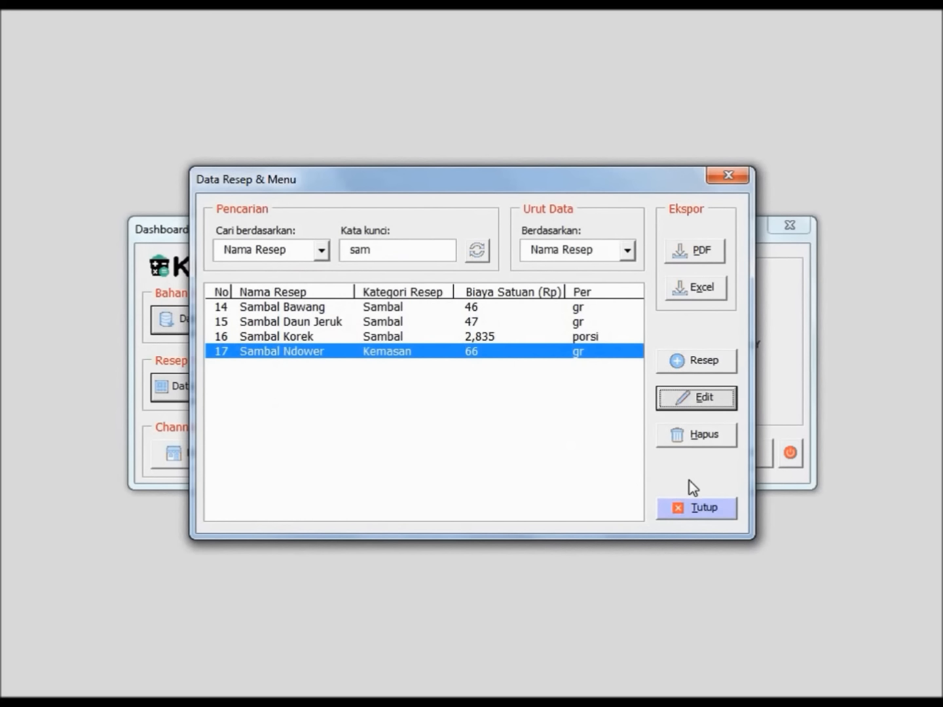
left_click(704, 507)
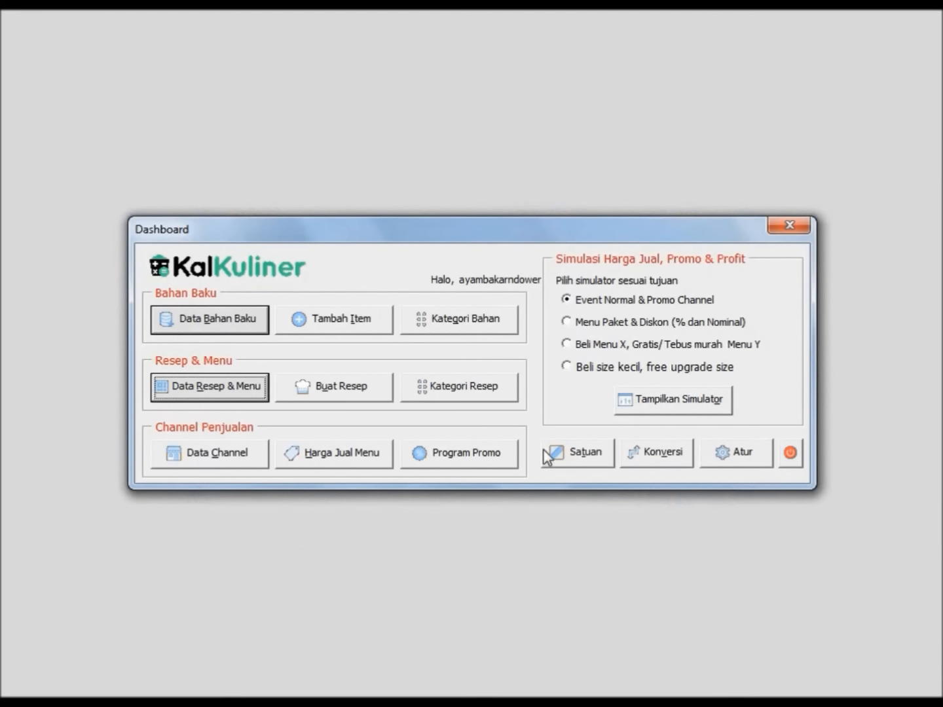
- Start a new recipe and add the existing recipe Sambal Ndower as a component with a usage of 20 gr
left_click(324, 393)
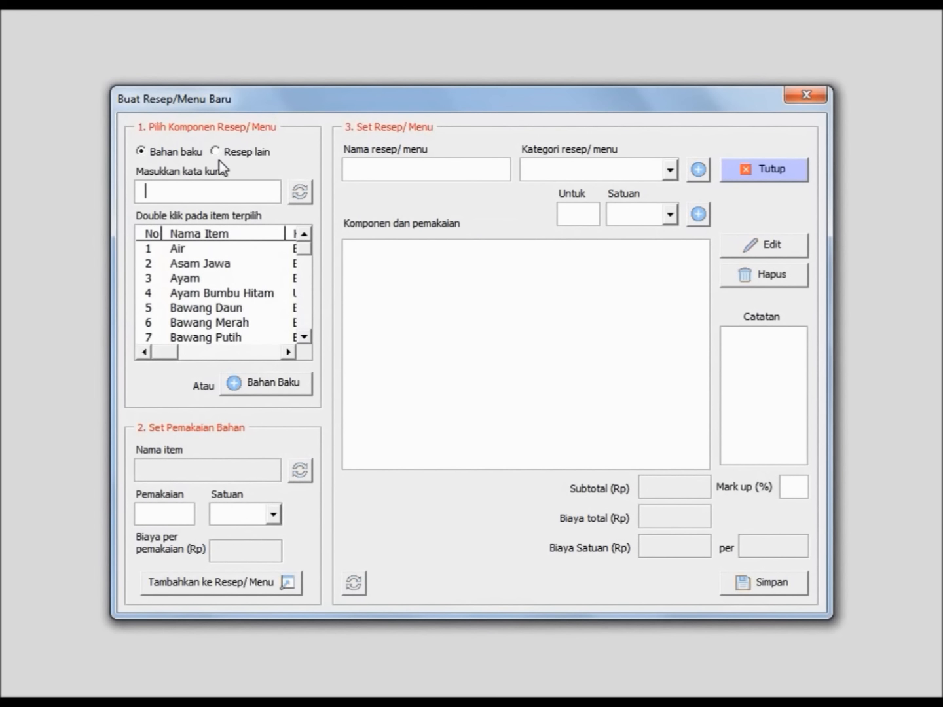
left_click(221, 152)
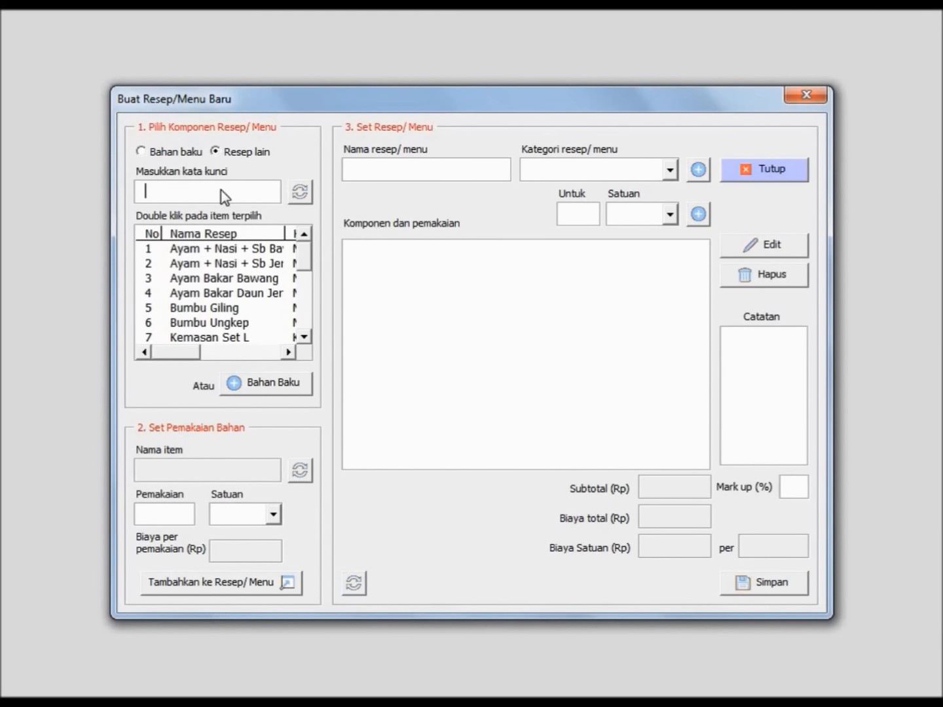
type("sa")
double_click(203, 294)
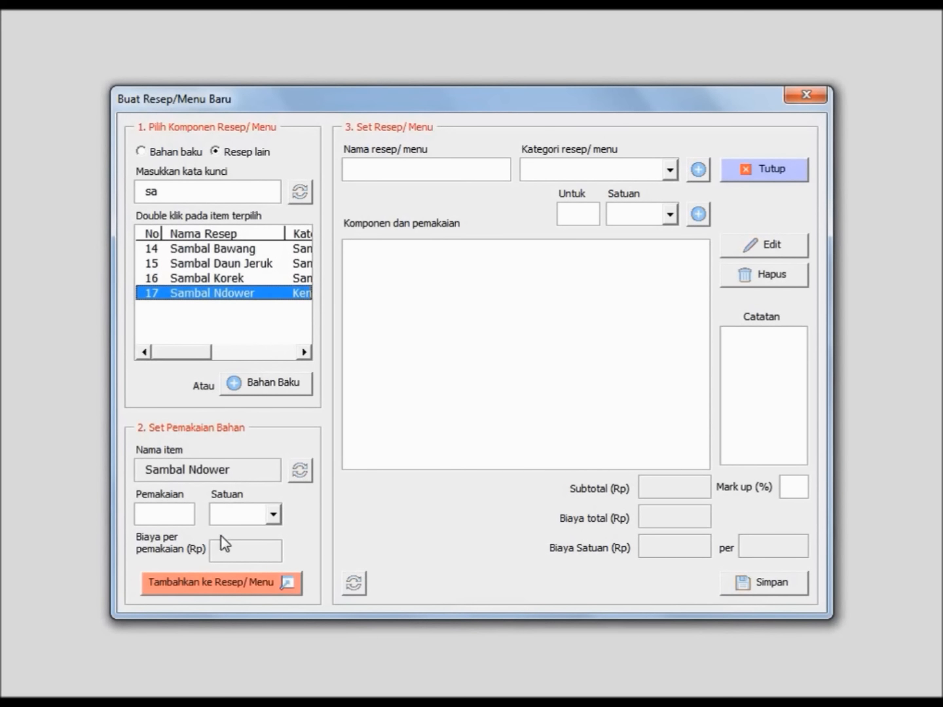
left_click(163, 514)
type("20")
left_click(243, 521)
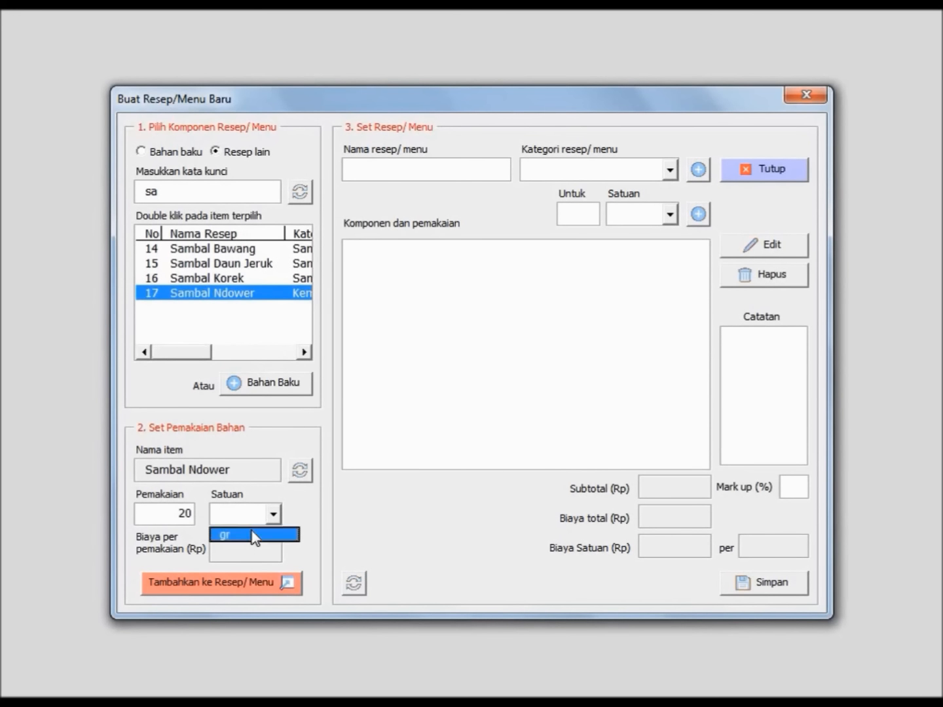
left_click(254, 534)
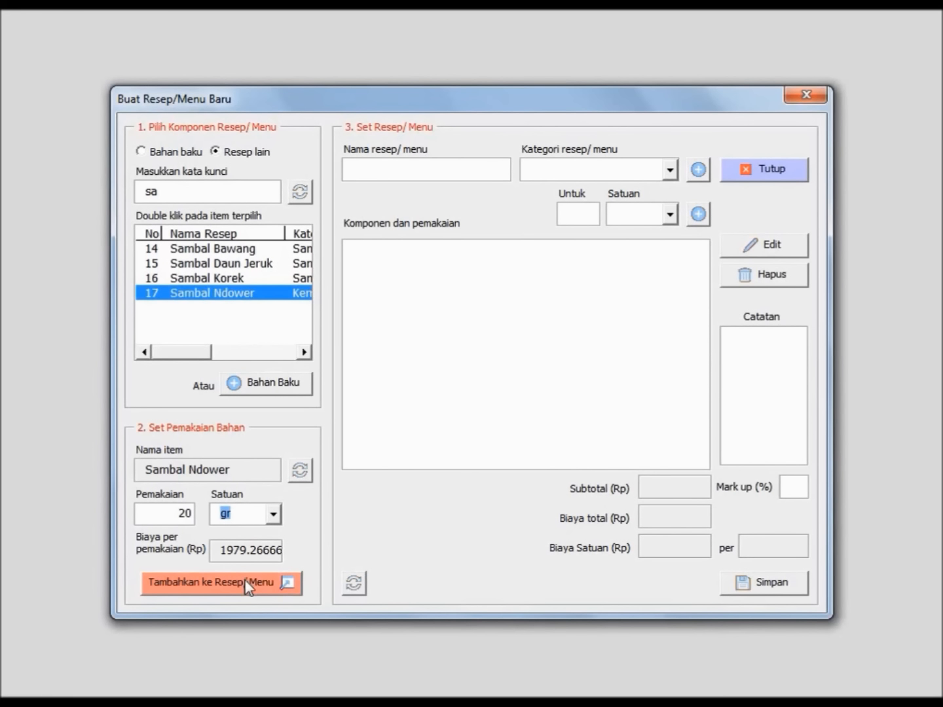
left_click(245, 587)
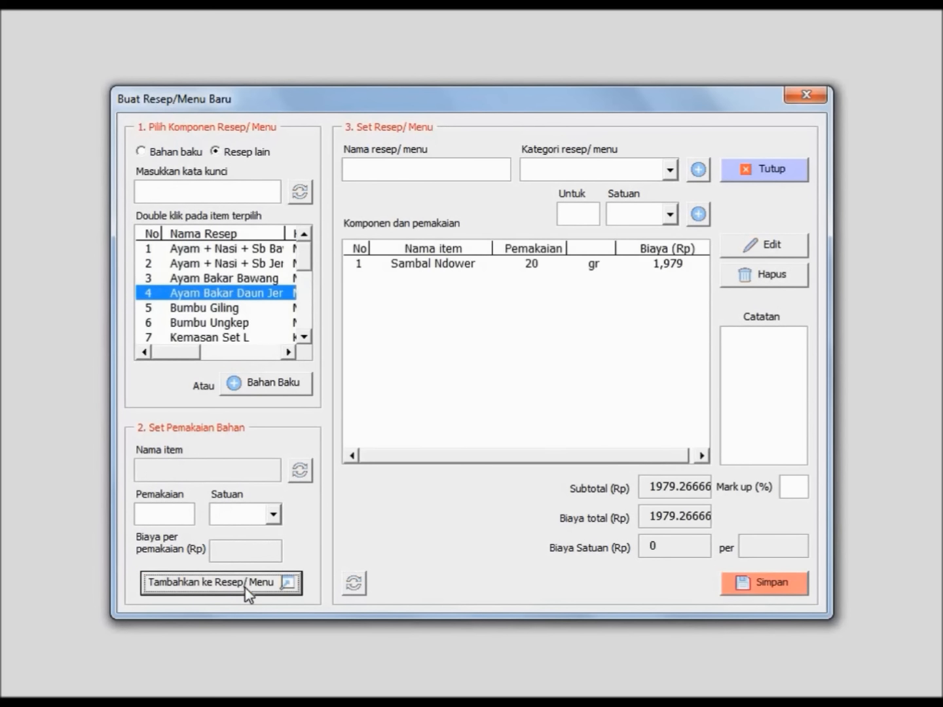
- Set the Sambal Ndower component's usage to 100 gr in the new recipe
left_click(475, 268)
left_click(751, 248)
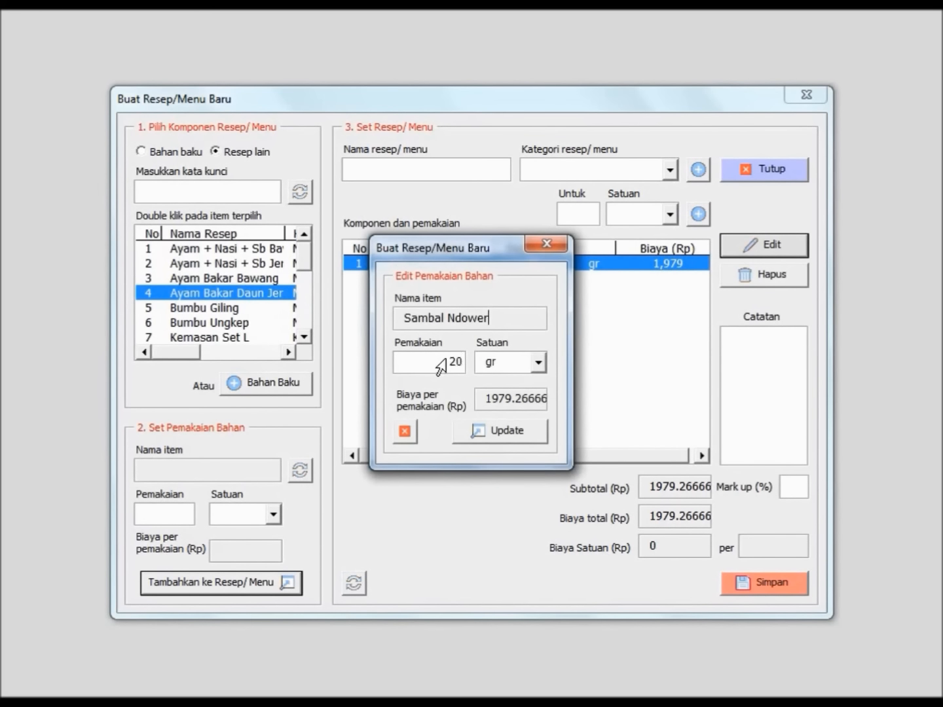
double_click(452, 362)
type("100")
left_click(524, 432)
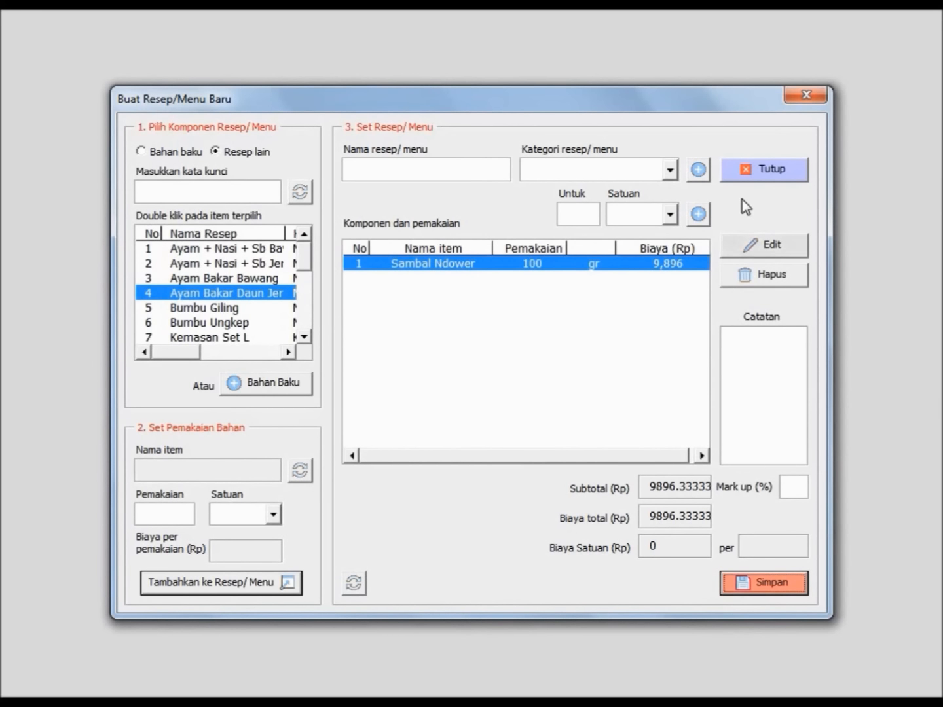
left_click(766, 180)
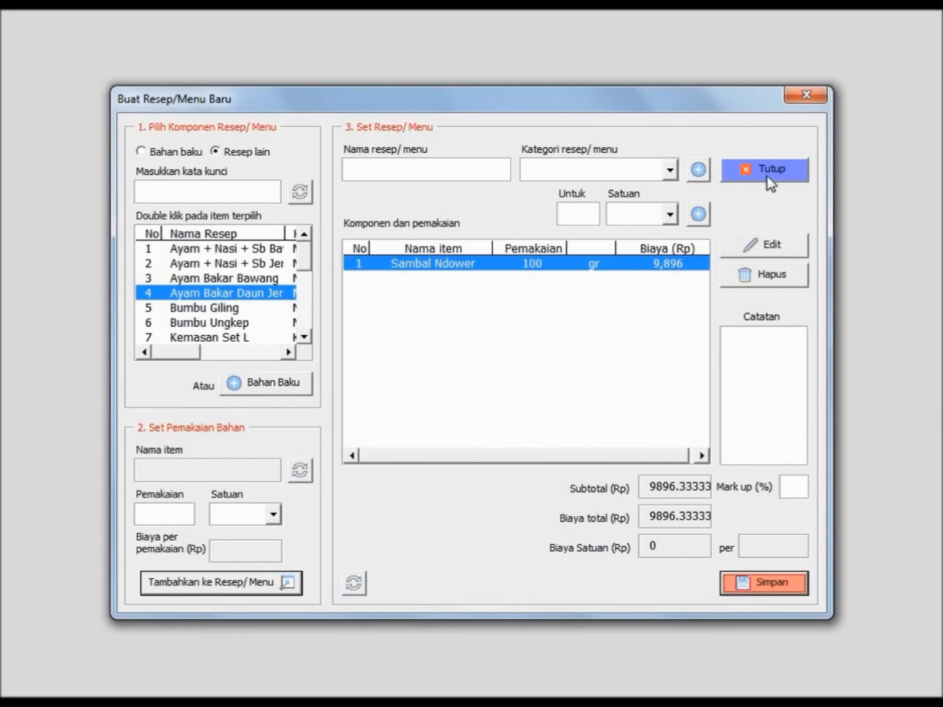